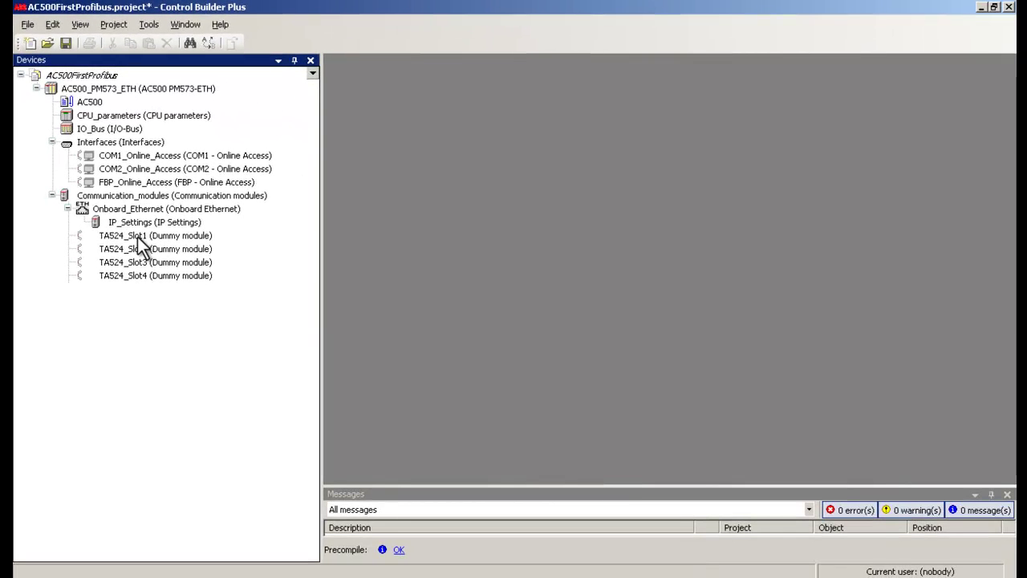
left_click(137, 236)
Step: Replace TA524_Slot1 with a CM572-DP master from Fieldbusses > Profibus > DP Master
right_click(136, 236)
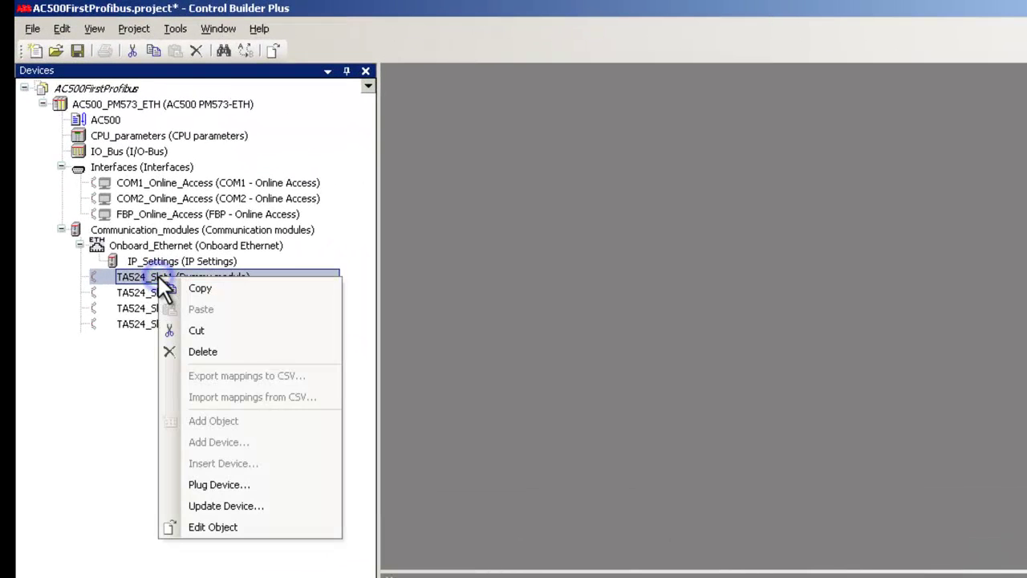
left_click(193, 482)
left_click(465, 203)
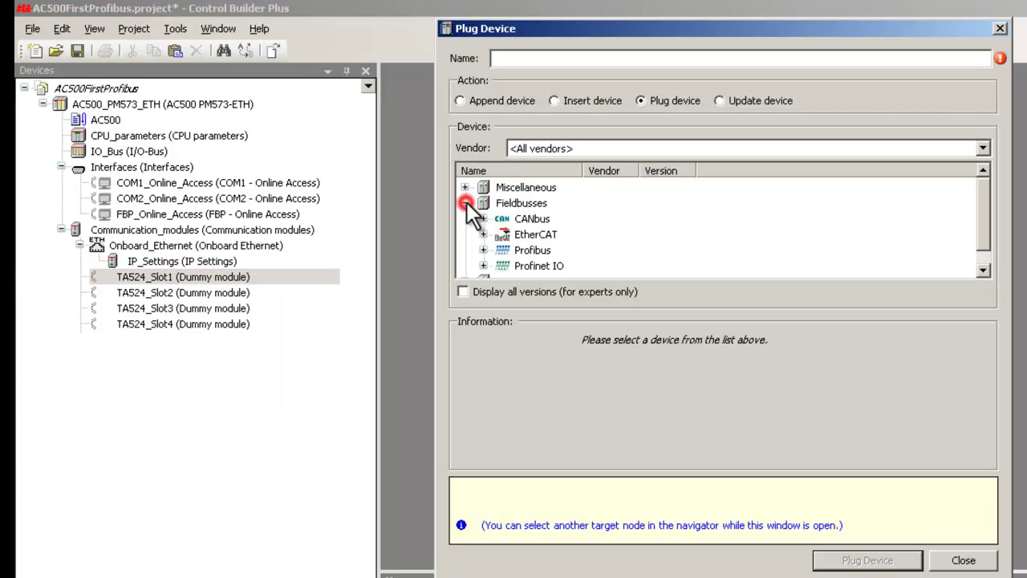
left_click(483, 250)
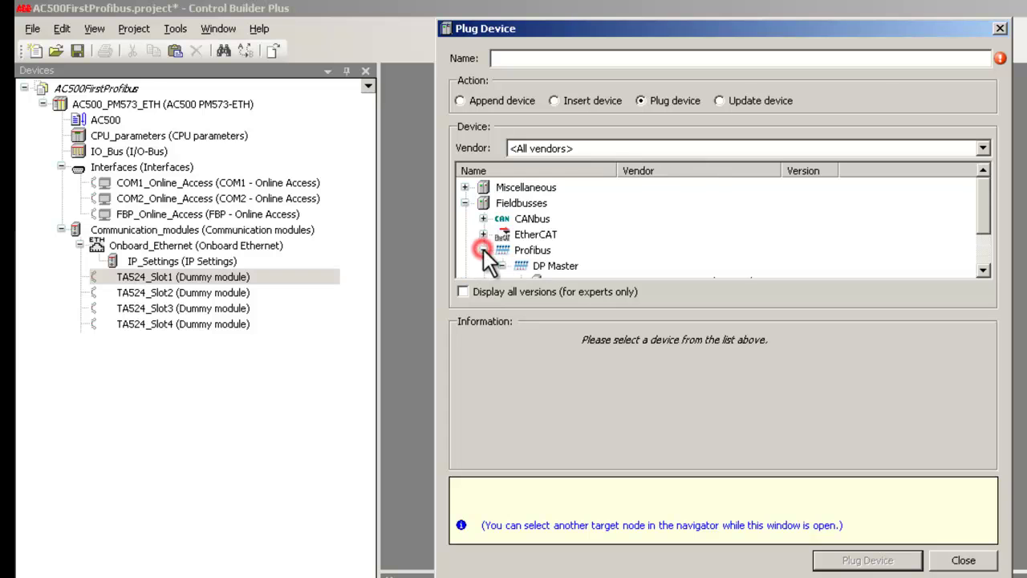
left_click_drag(985, 224, 988, 272)
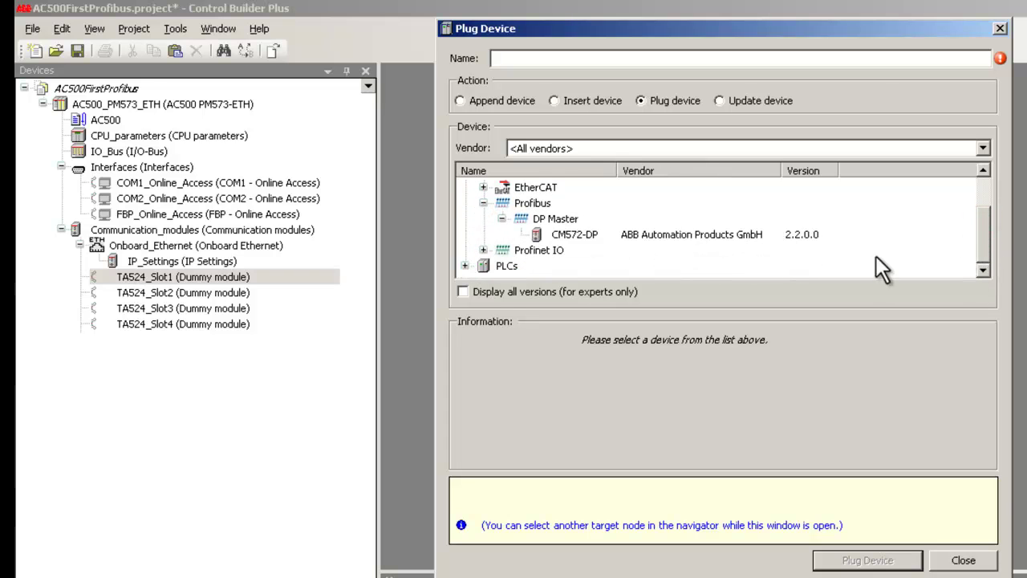
left_click(576, 235)
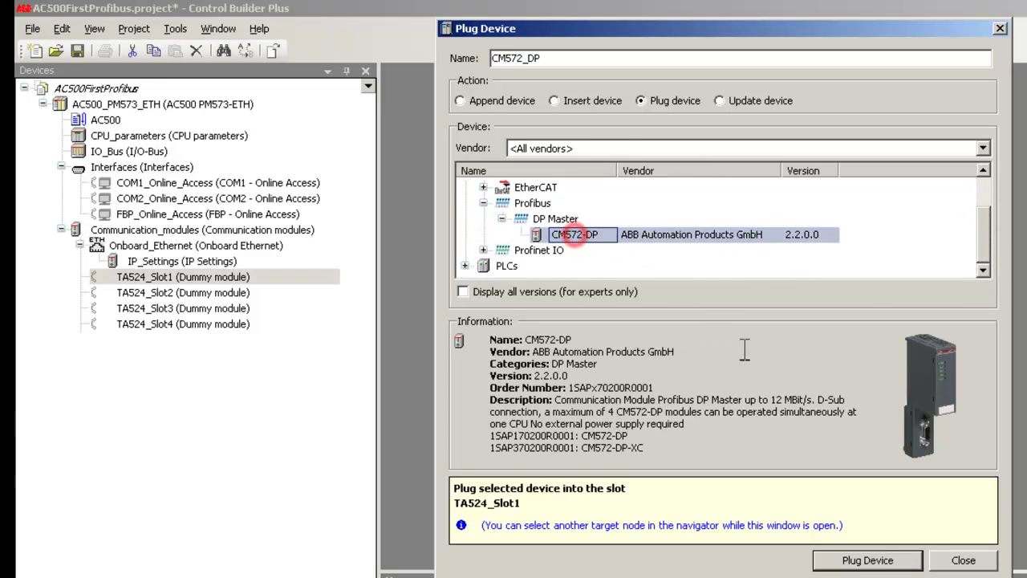
left_click(869, 560)
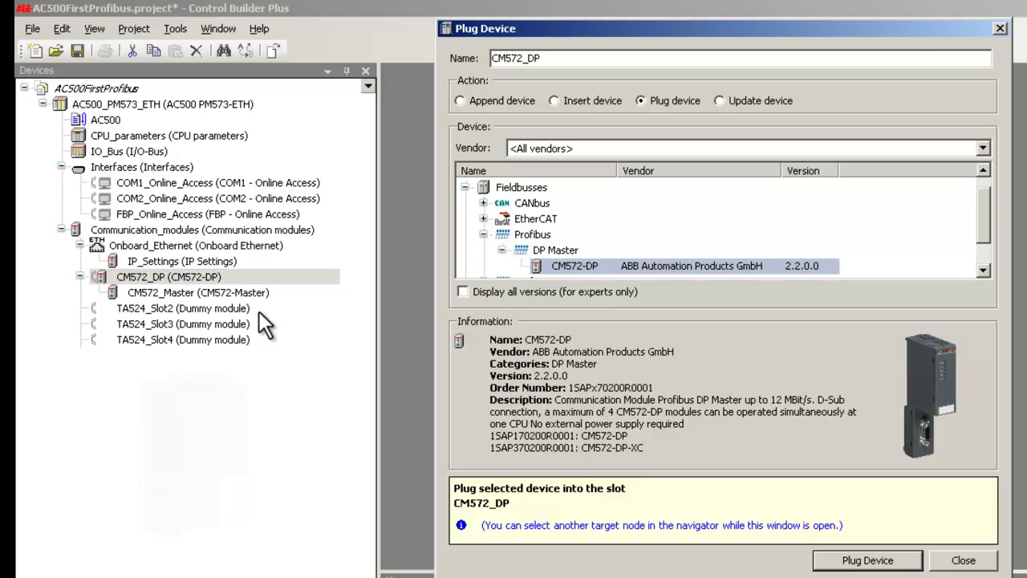
Step: Add a CI542-DP slave beneath CM572_Master and select the new CI542_DP node
left_click(202, 292)
right_click(202, 292)
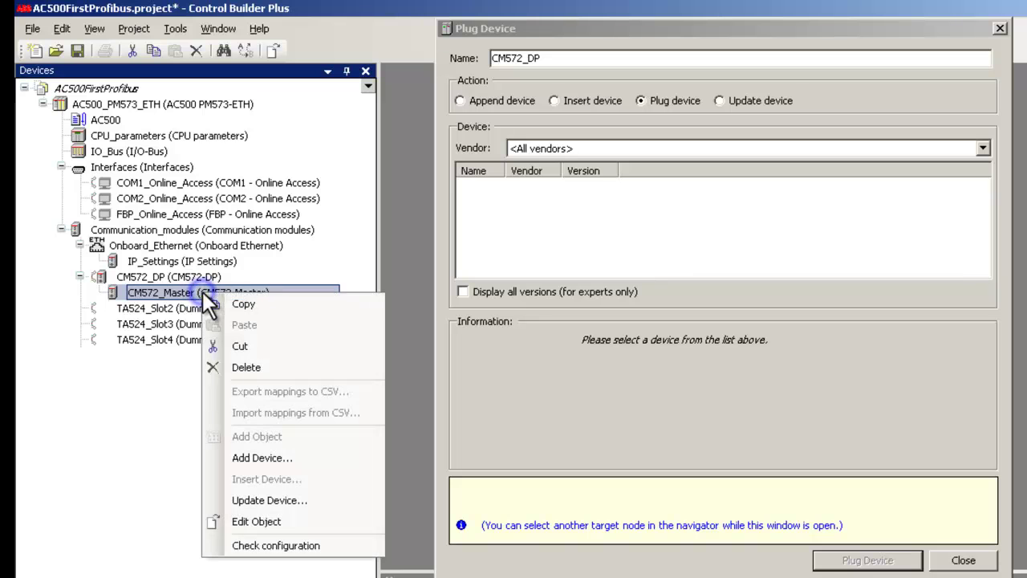
left_click(238, 456)
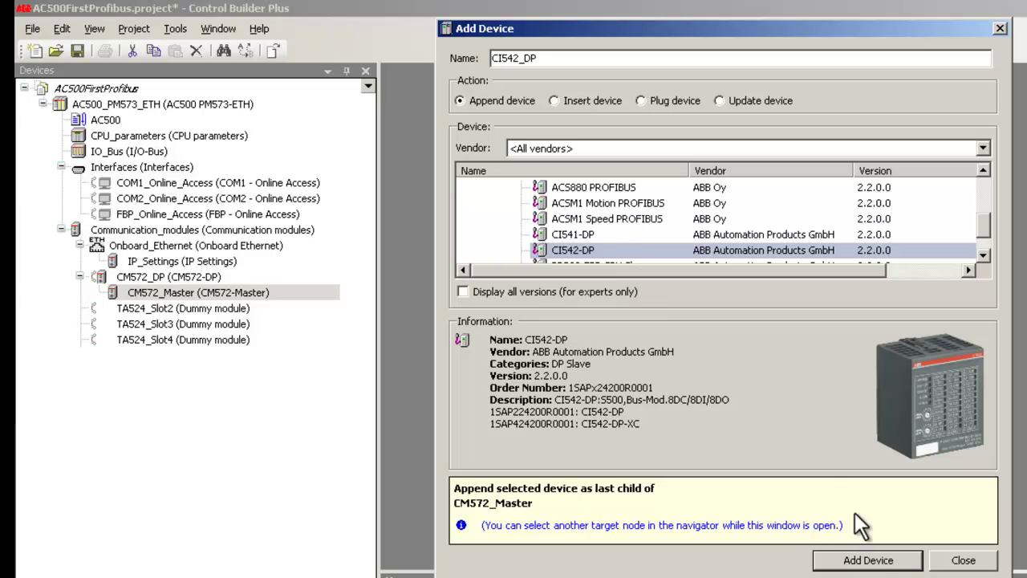
left_click(873, 565)
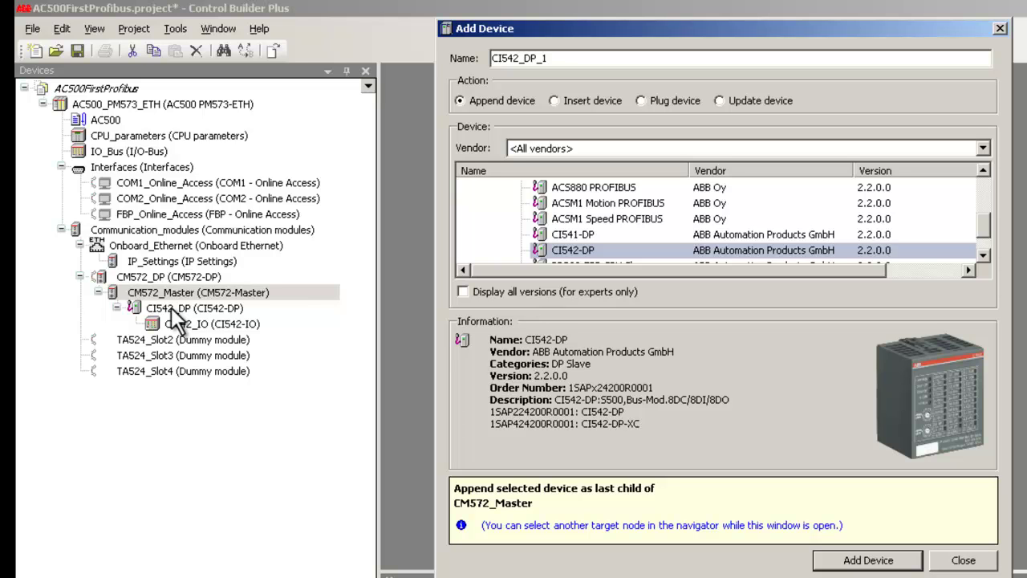
left_click(171, 309)
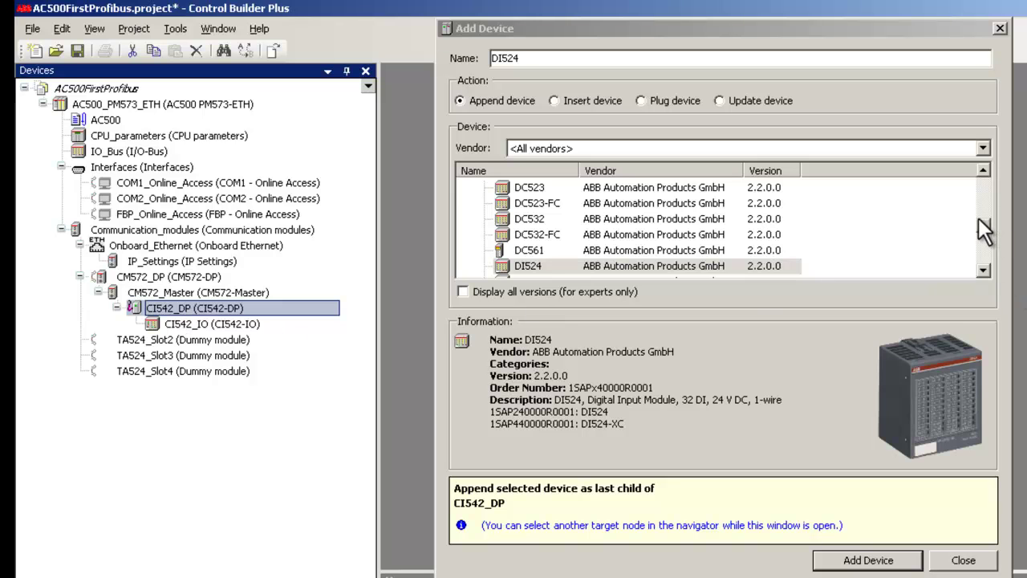
Step: Add the AI523 analog input and DI524 digital input modules under CI542_DP, then close the dialog
left_click_drag(990, 224, 988, 181)
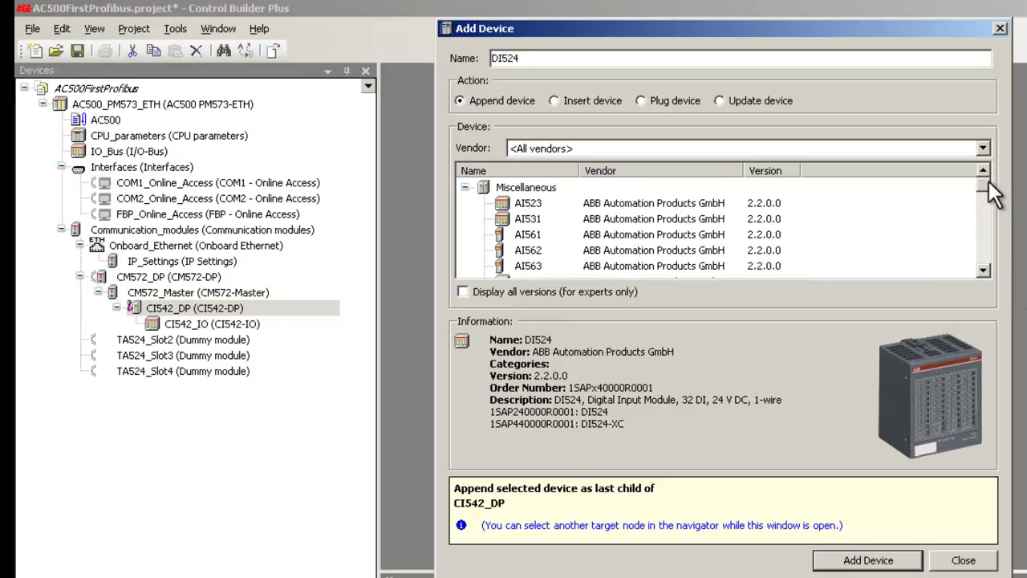
left_click(536, 205)
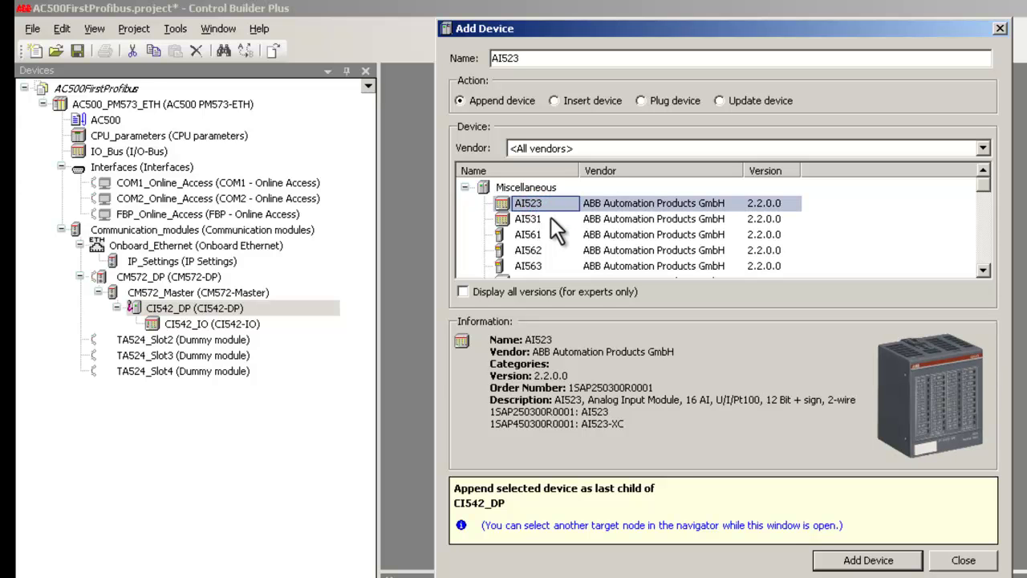
left_click(857, 560)
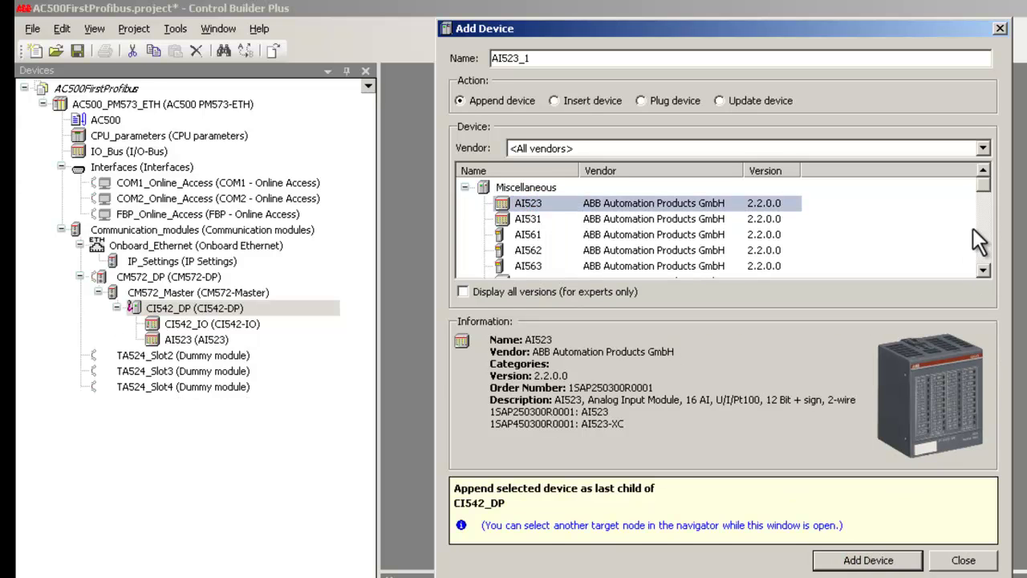
left_click_drag(986, 184, 986, 230)
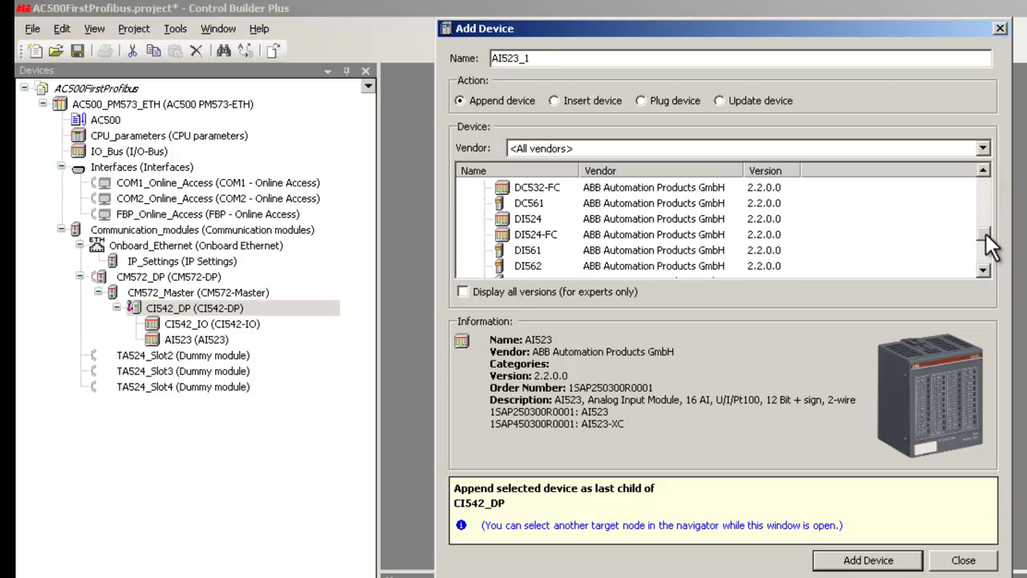
left_click(528, 218)
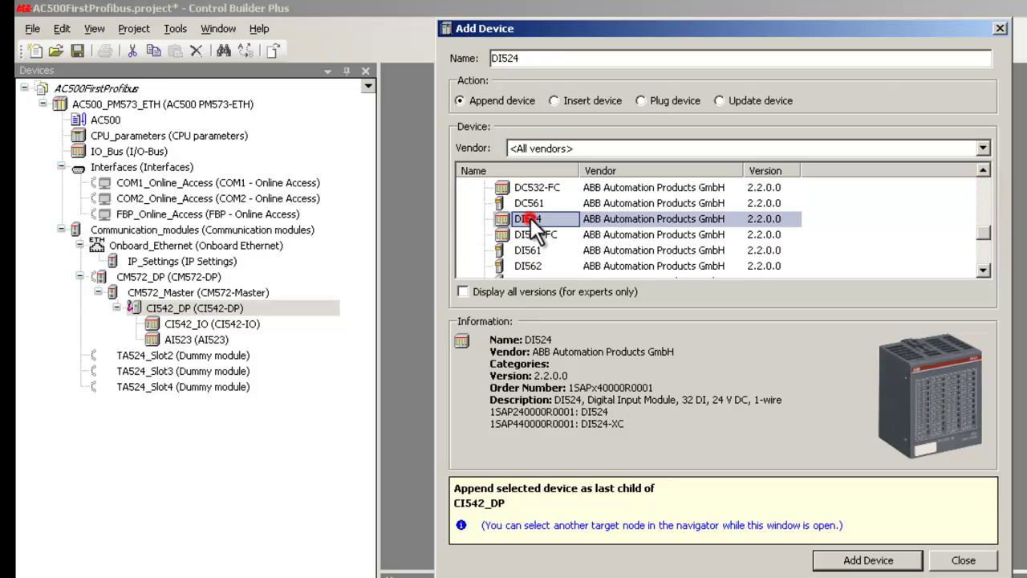
left_click(851, 559)
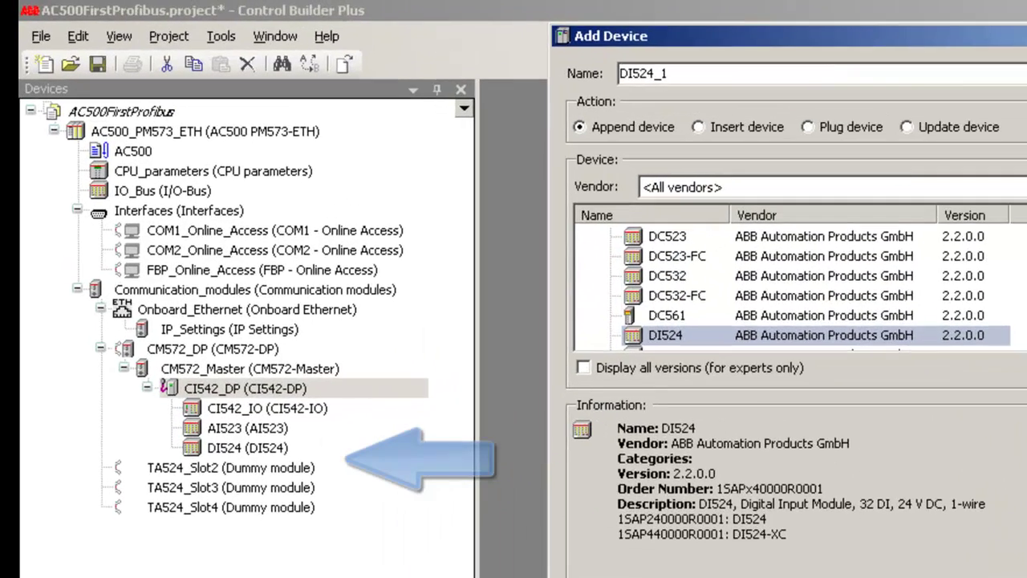
key("Escape")
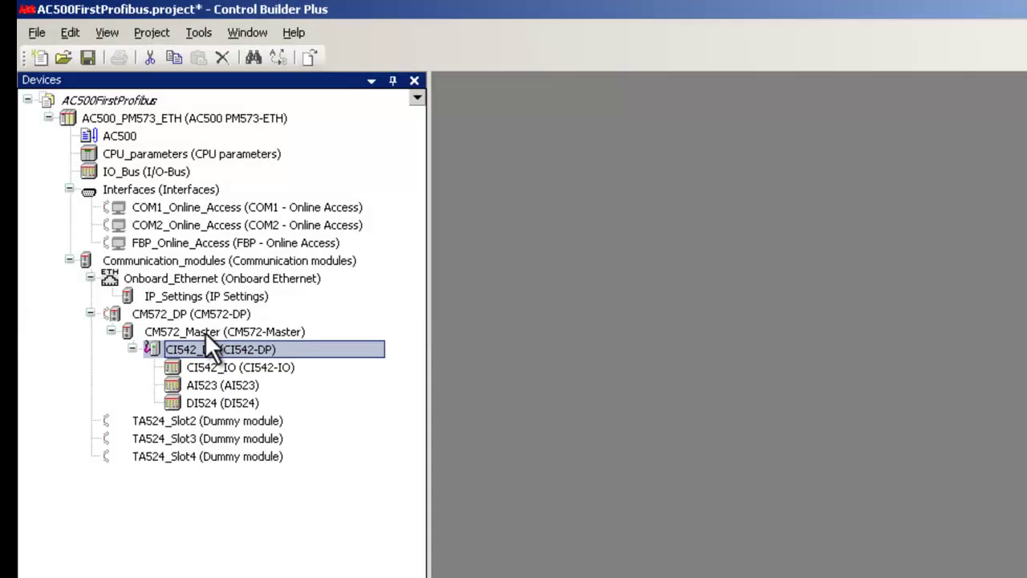
Step: Open CM572_Master's Profibus settings: station address 1, baudrate 1500 kBit/s
left_click(243, 393)
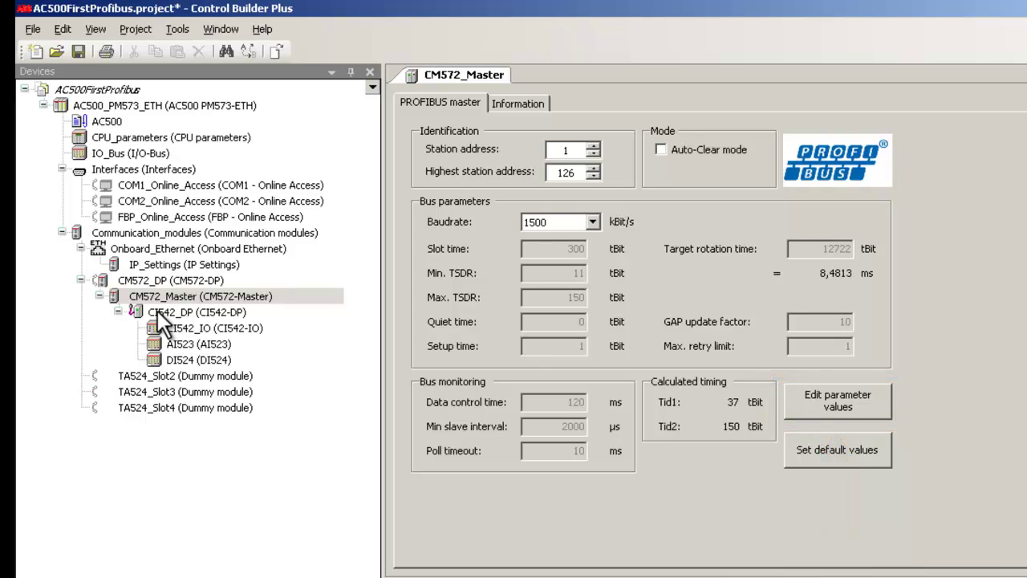
Step: Open CI542_DP's Profibus slave settings, showing station address 2 and watchdog 400 ms
double_click(160, 313)
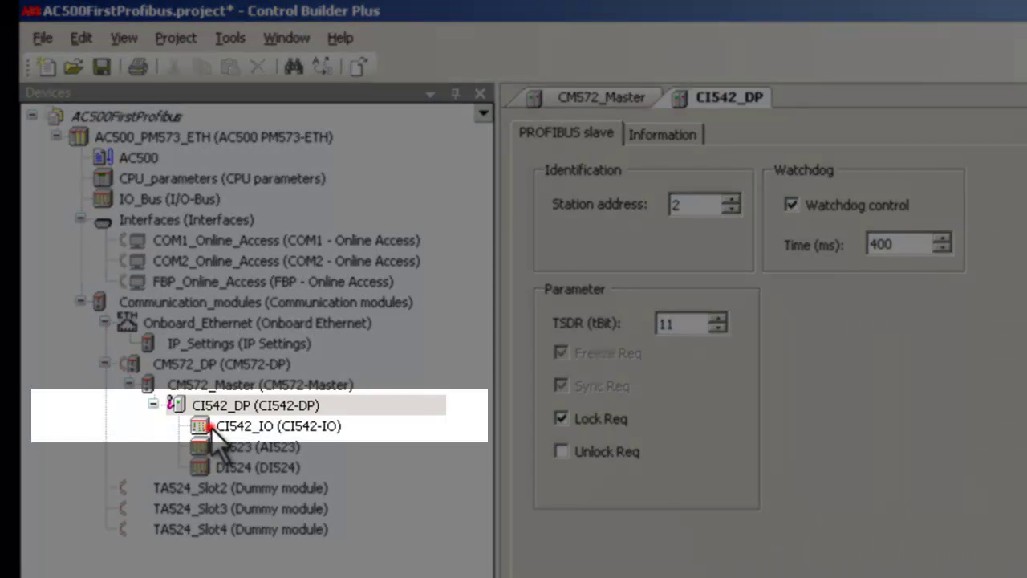
Step: Show CI542_IO's I/O Mapping channels at %IB1.0/%IB1.1 and %QB1.0/%QB1.1
double_click(211, 426)
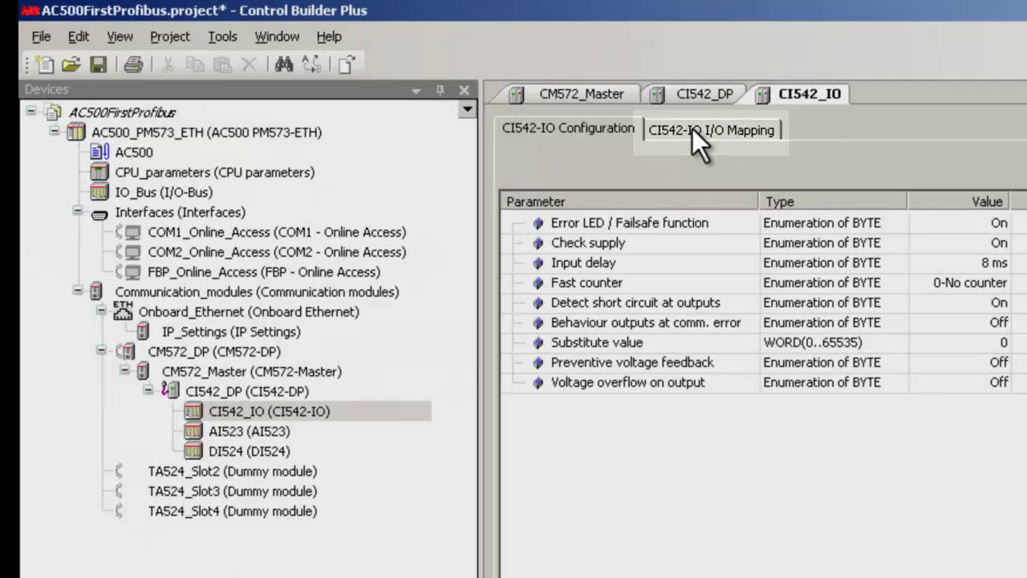
left_click(691, 133)
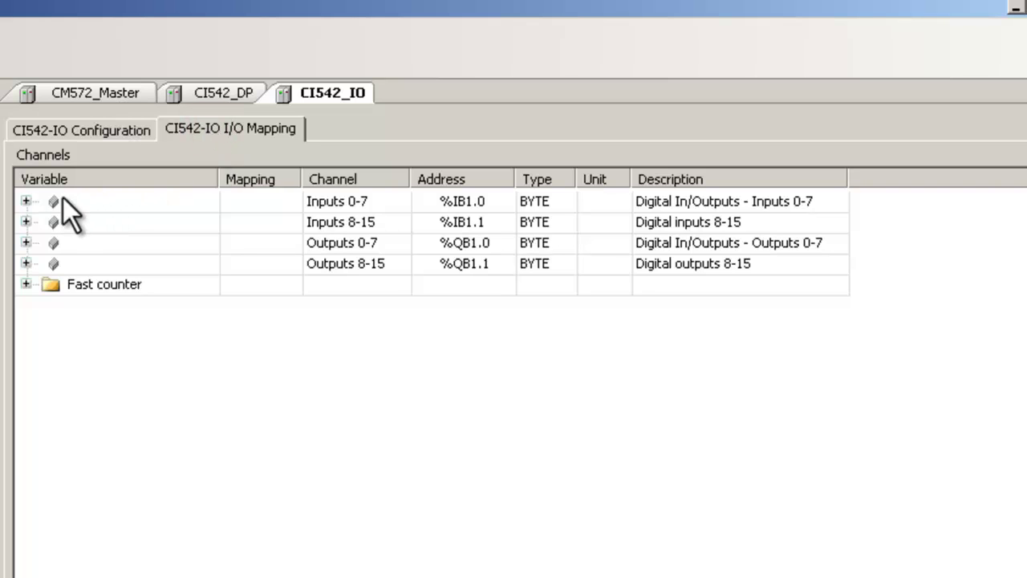
Step: Map Inputs 0 and 1 to the variables CI542_DI0 and CI542_DI1
left_click(26, 200)
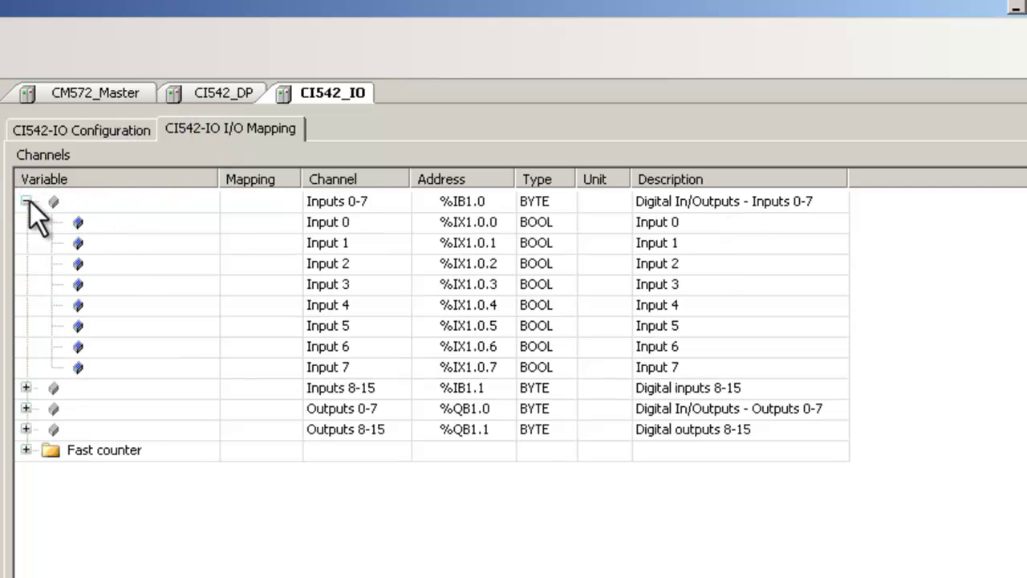
double_click(166, 221)
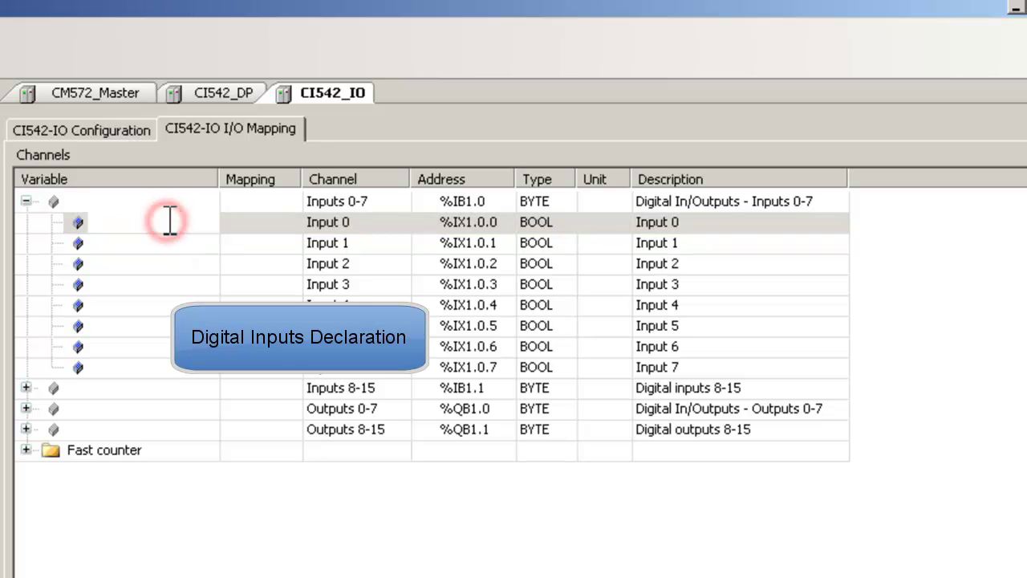
type("CI542")
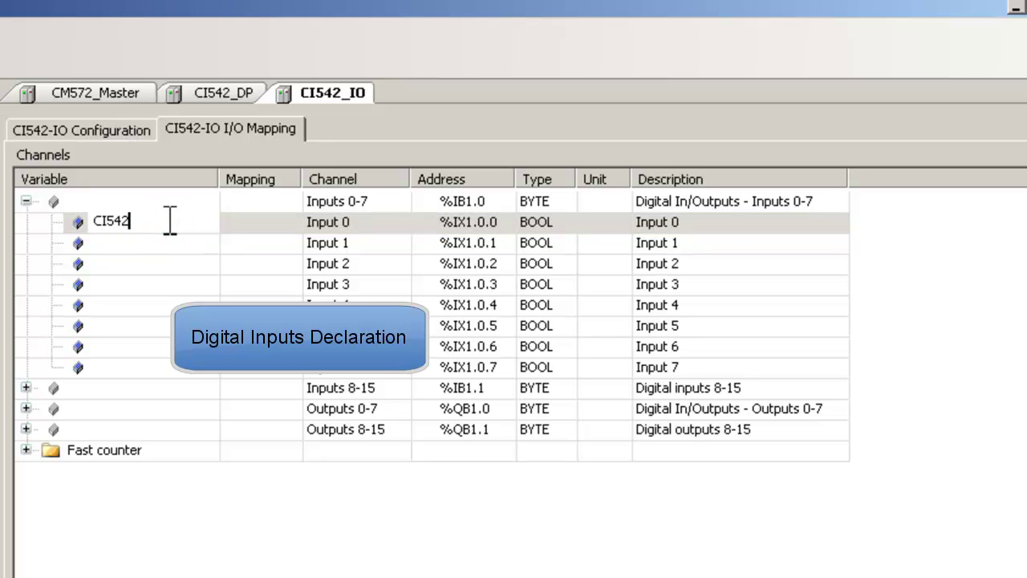
type("_DI0")
left_click(170, 221)
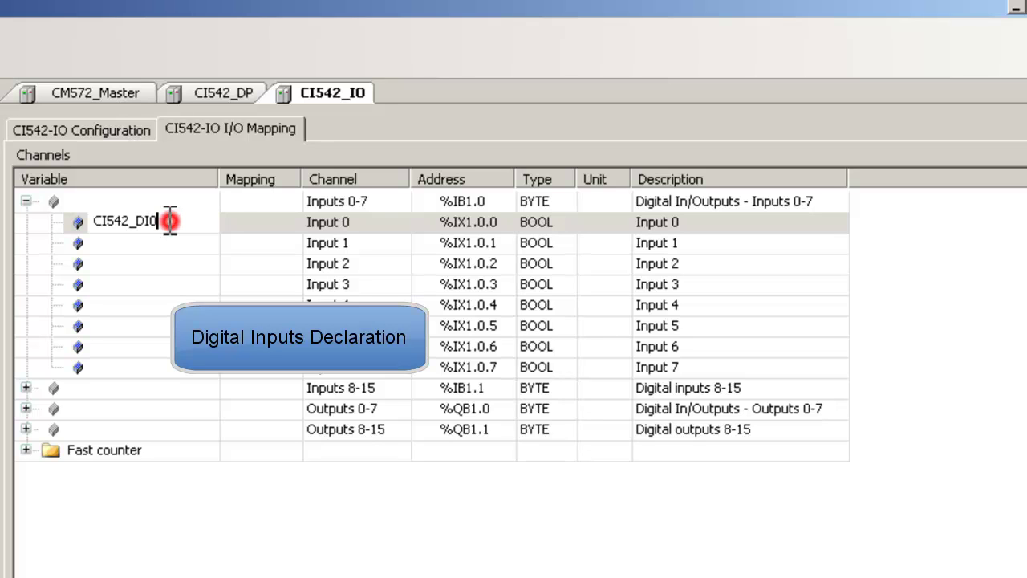
left_click(109, 241)
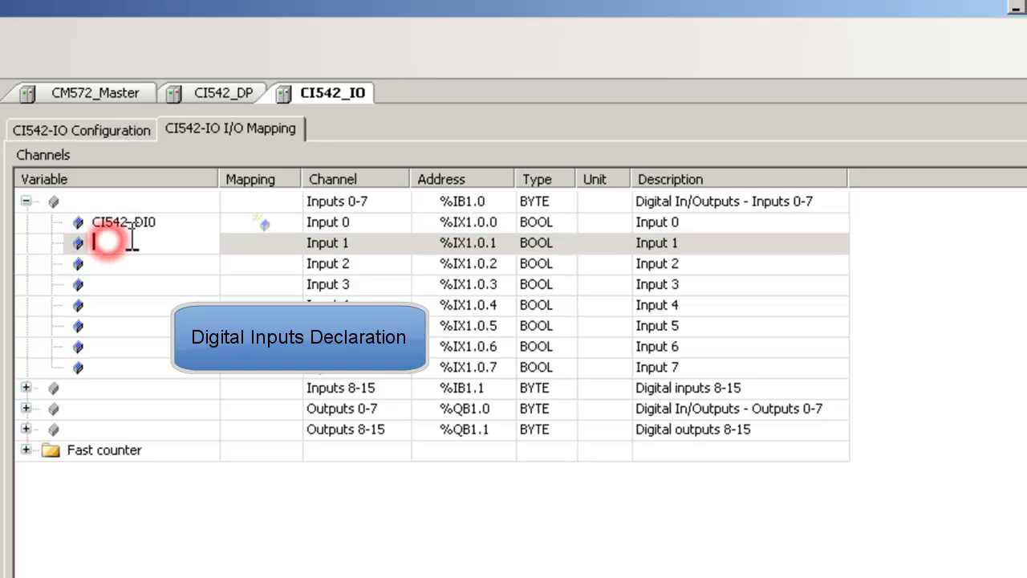
type("CI542_DI0")
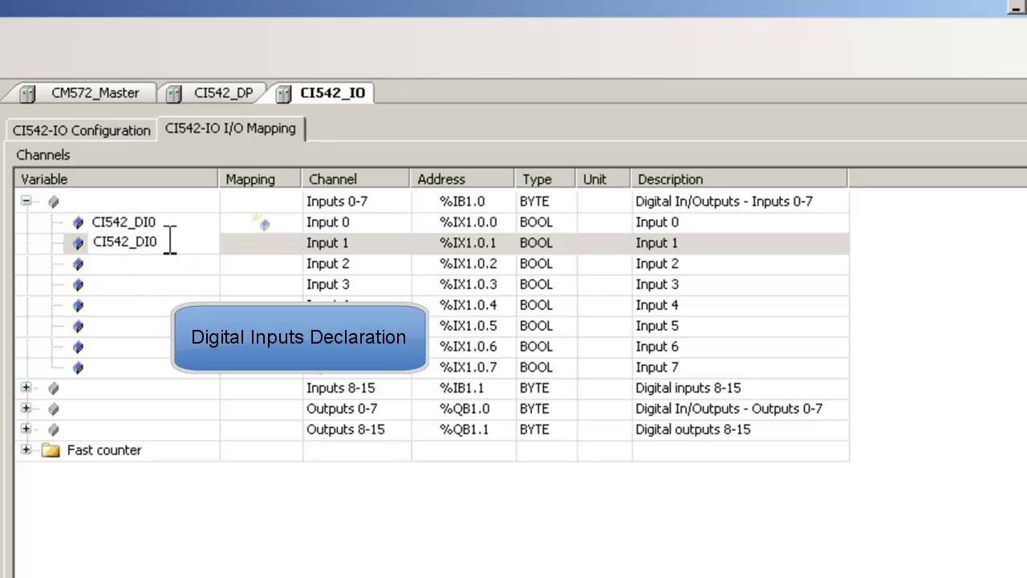
key("BackSpace")
type("1")
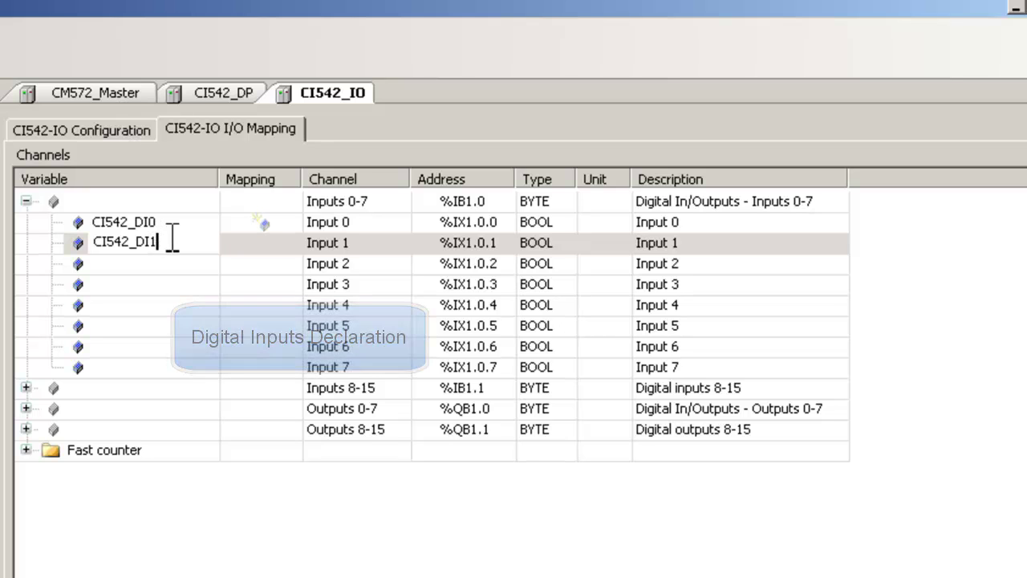
Step: Map Output 8 (%QX1.1.0) to the variable CI542_DO0
left_click(26, 428)
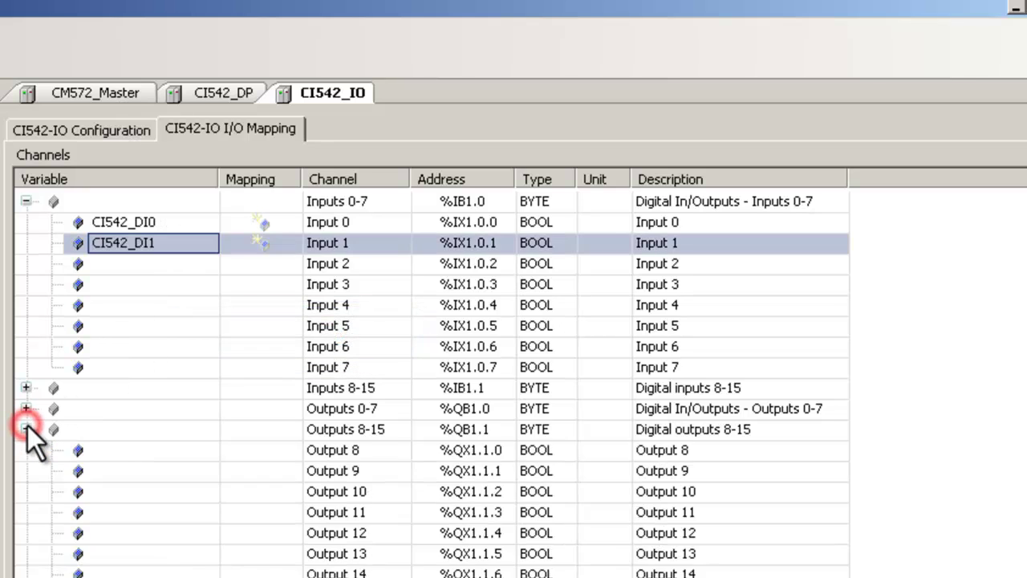
double_click(166, 449)
type("CI542_DI0")
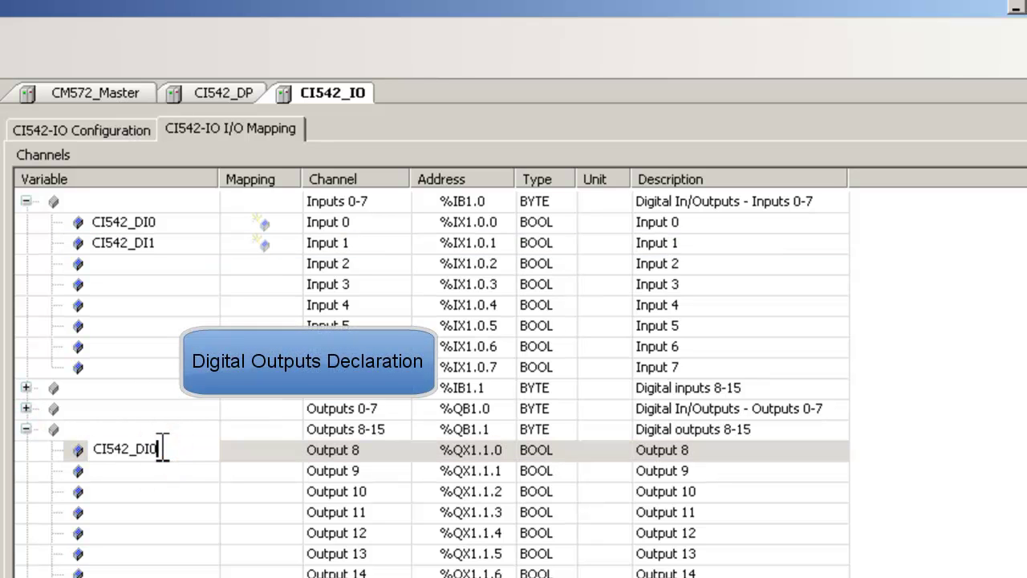
left_click(153, 447)
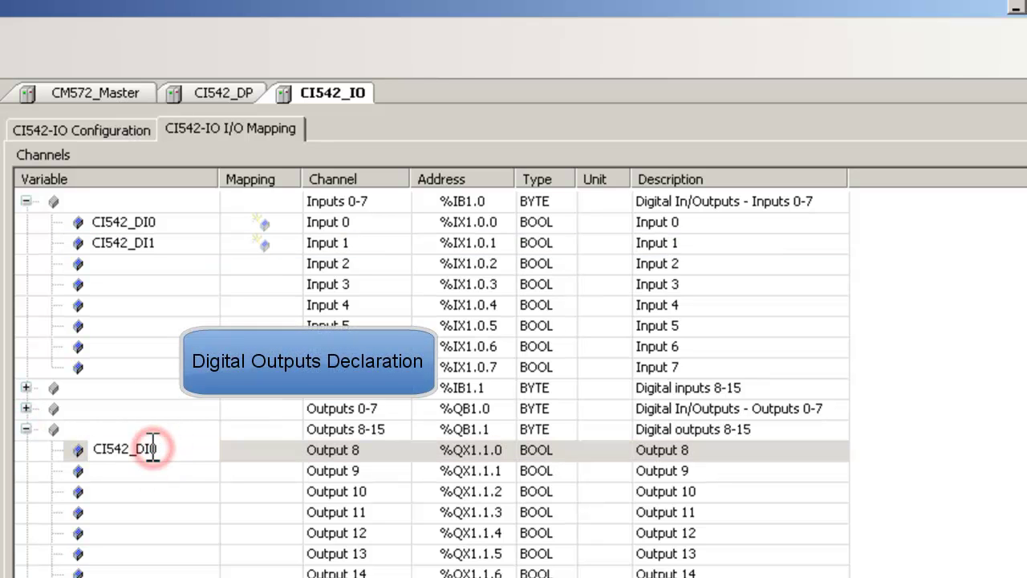
key("BackSpace")
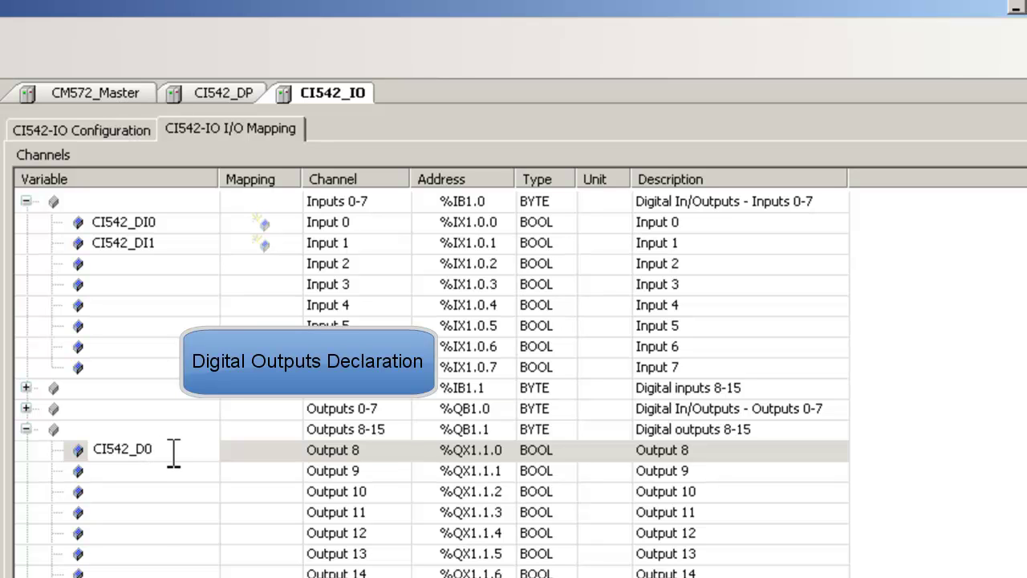
type("O")
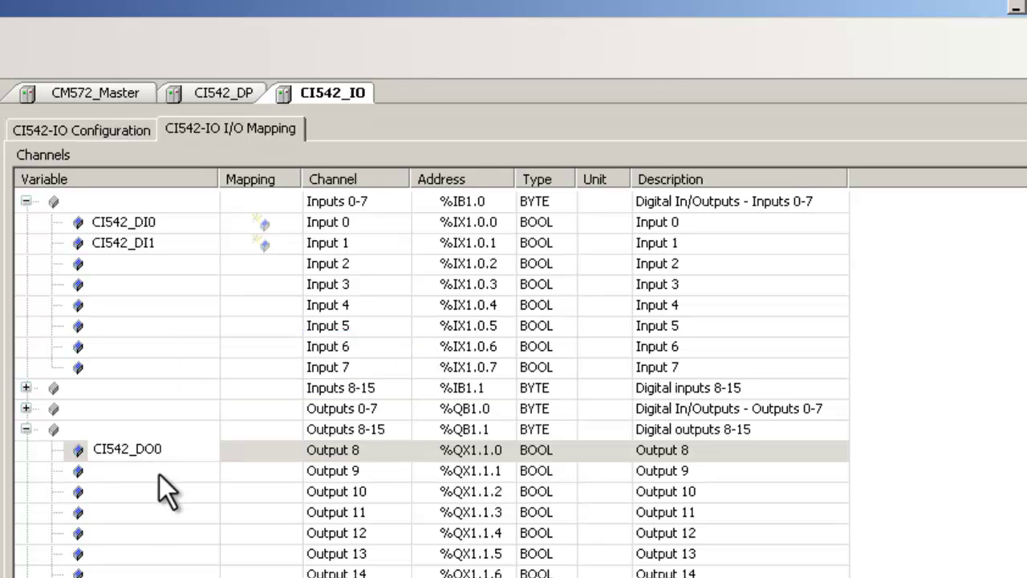
left_click(159, 473)
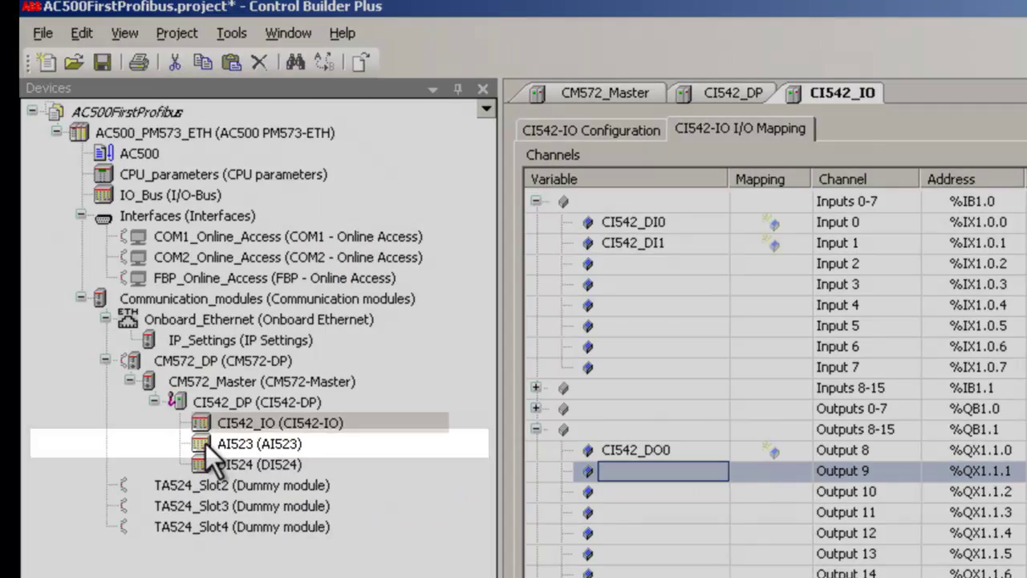
Step: Change AI523's Input 0 channel configuration from Not used to 0…20 mA
double_click(205, 443)
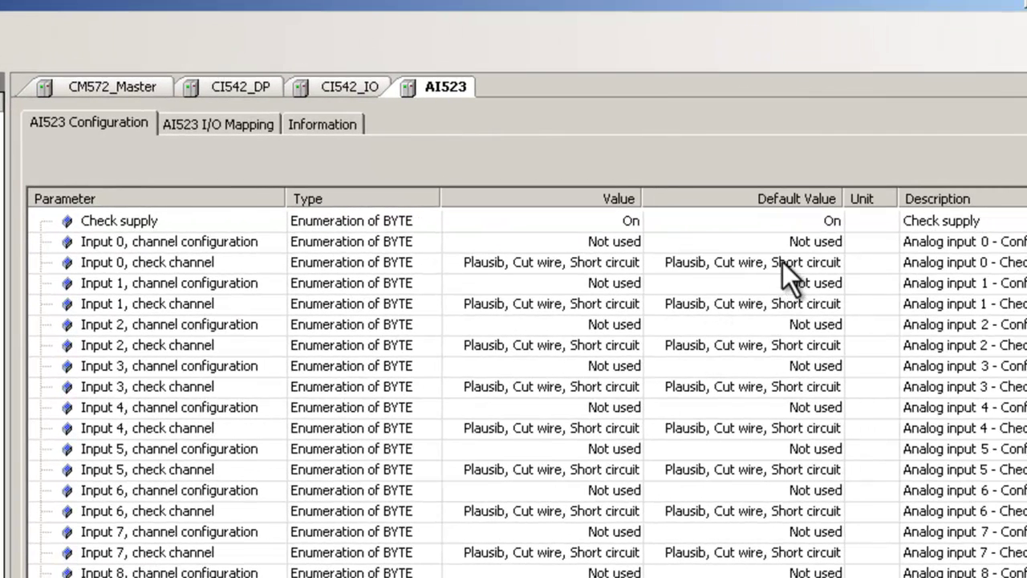
left_click(639, 241)
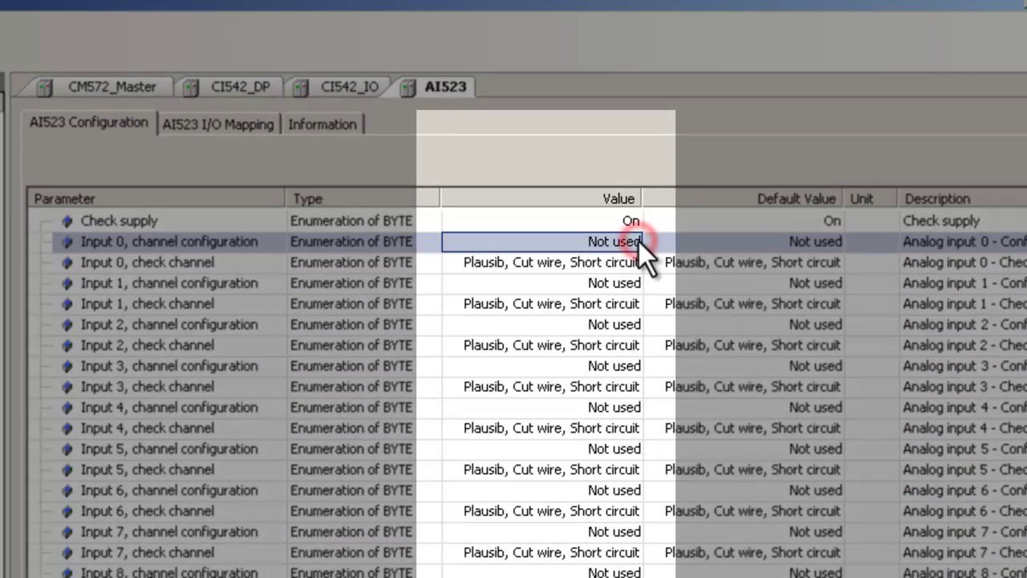
left_click(636, 241)
left_click(634, 245)
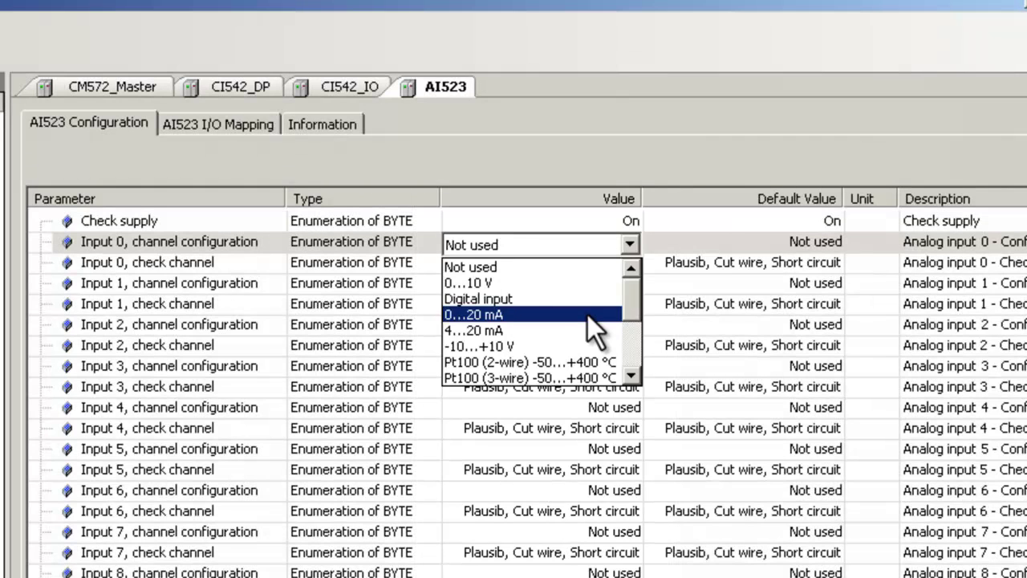
left_click(587, 315)
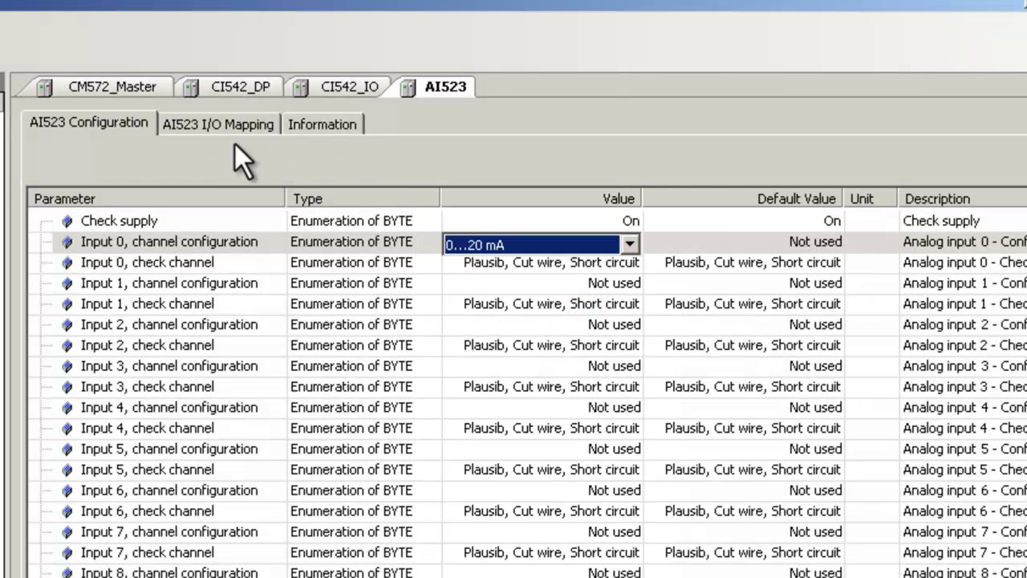
Step: In AI523's I/O Mapping, assign the variable AI523_AI0 to Analog input 0 (%IW1.7)
left_click(217, 123)
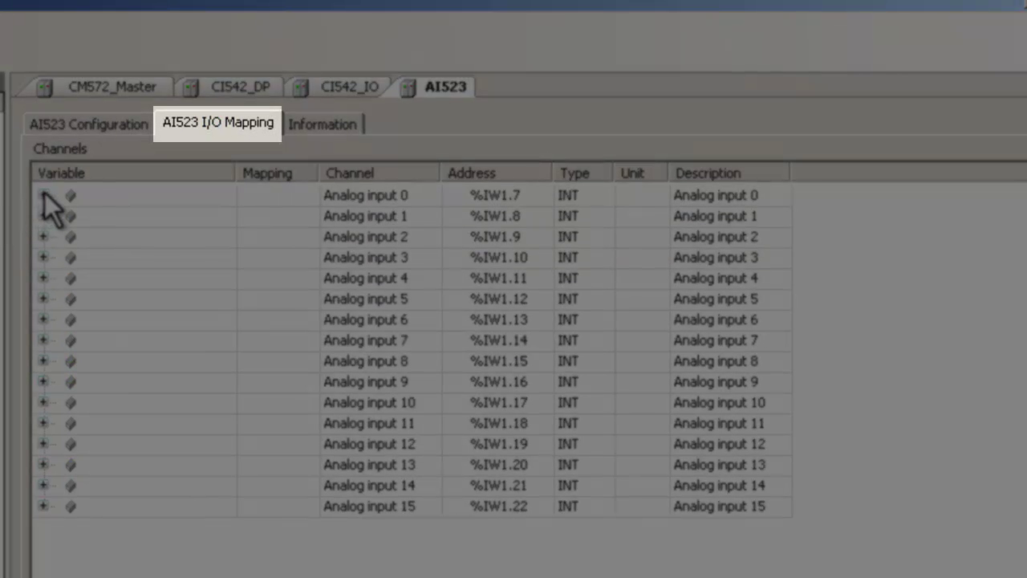
left_click(44, 195)
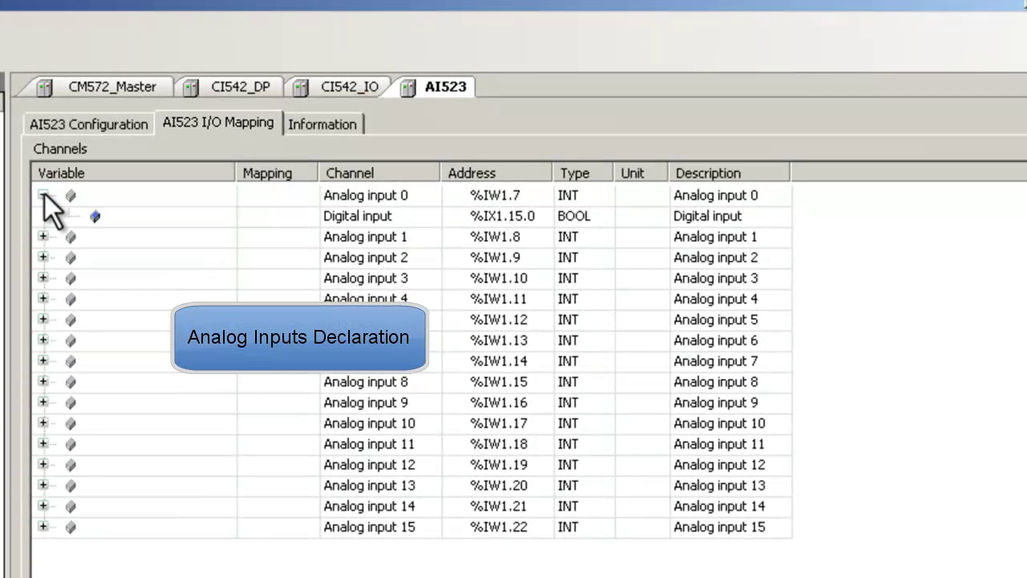
left_click(105, 193)
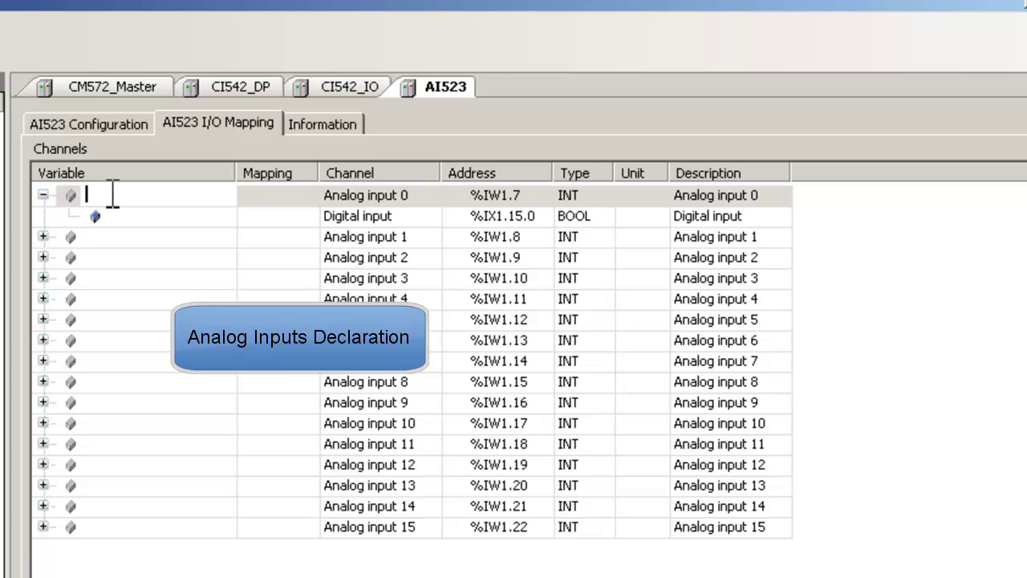
type("AI523_AI0")
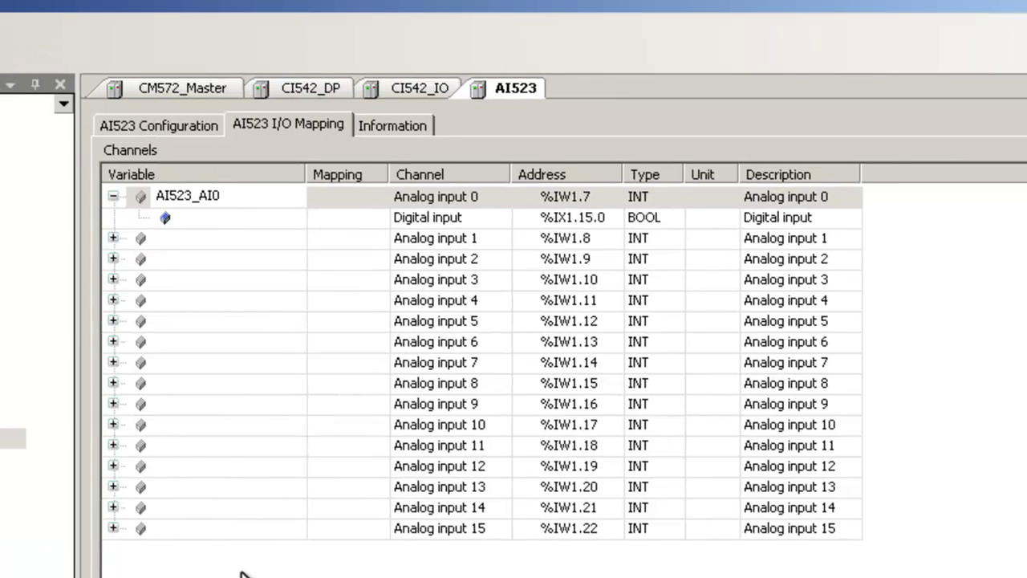
left_click(171, 570)
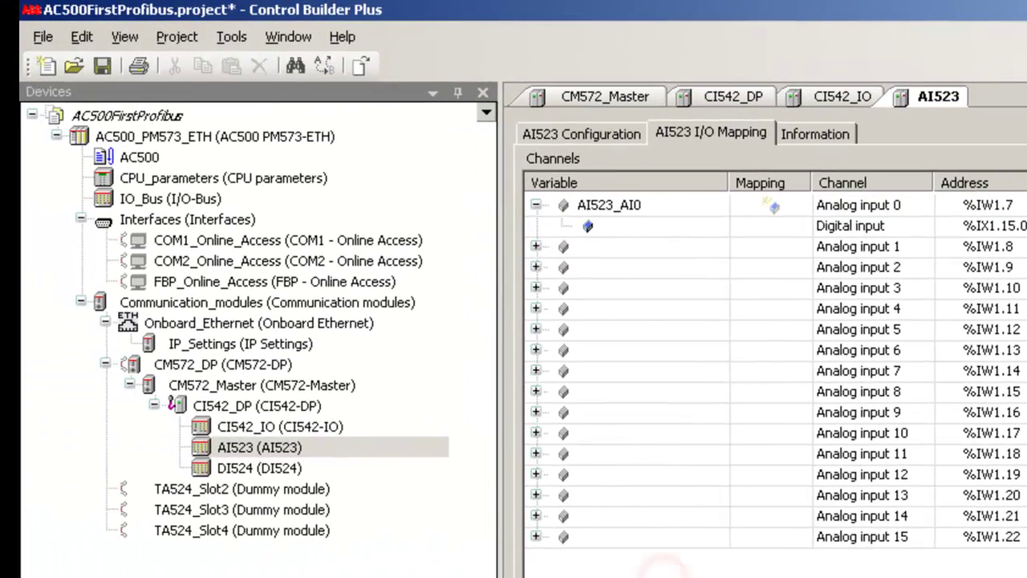
Step: In DI524's I/O Mapping, name the Inputs 0-15 word (%IW1.24) DI524_DI0_15
left_click(212, 469)
double_click(213, 470)
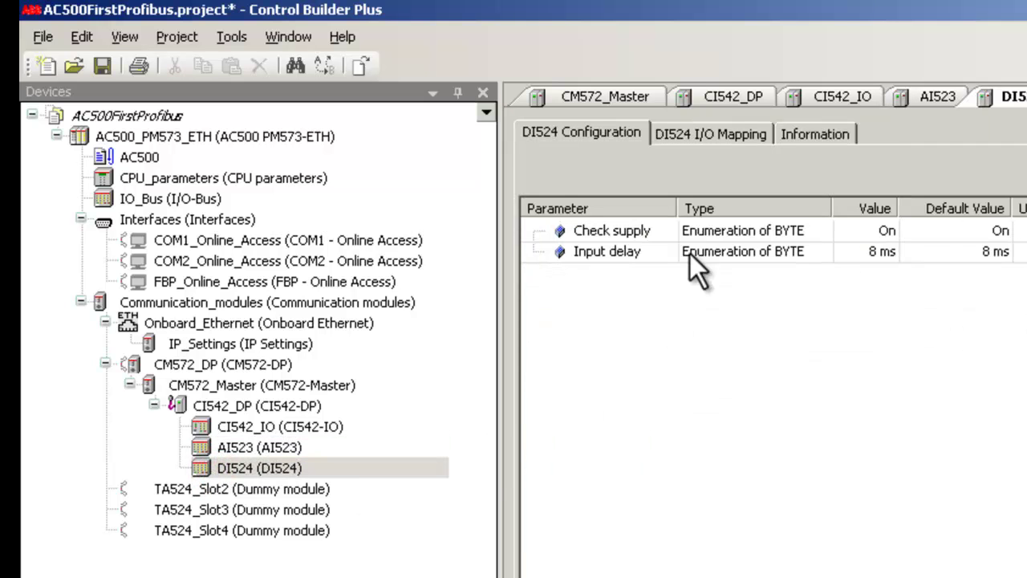
left_click(712, 135)
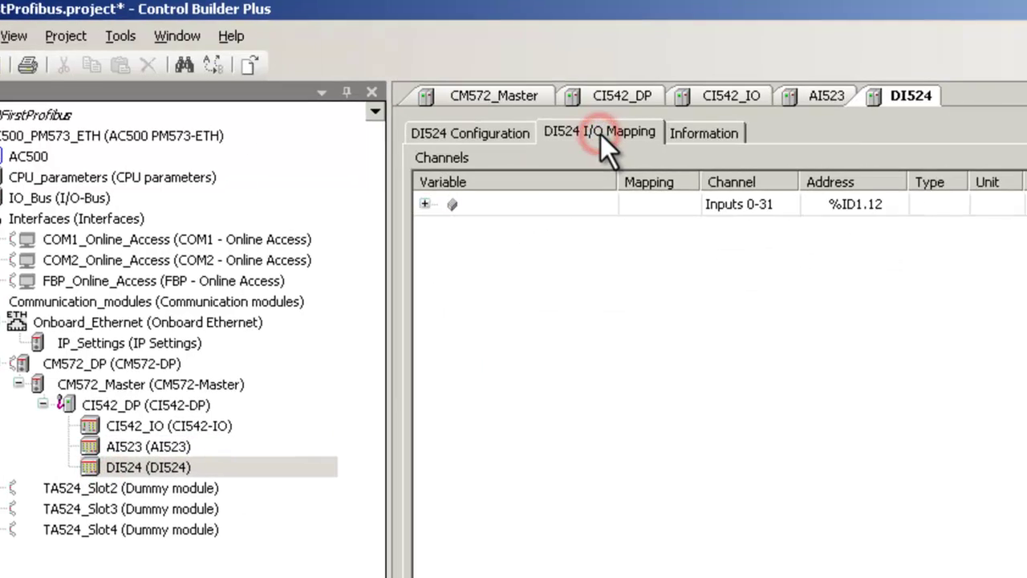
left_click(75, 202)
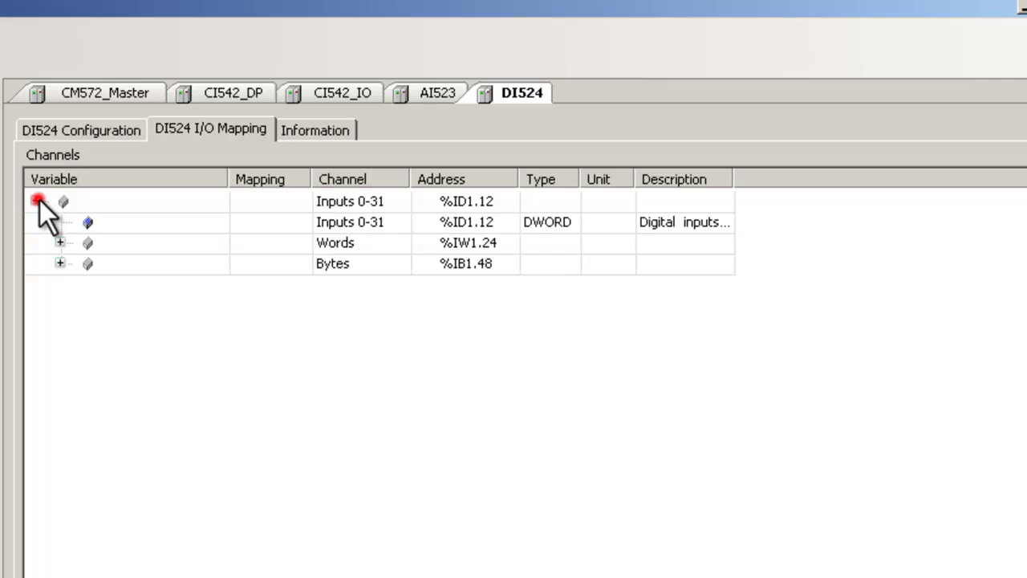
left_click(62, 243)
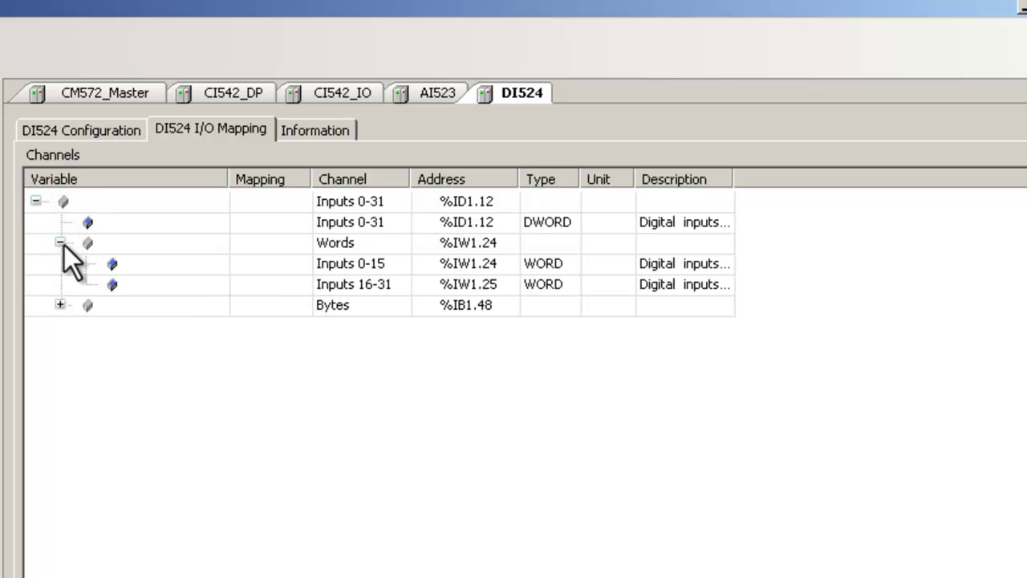
double_click(132, 265)
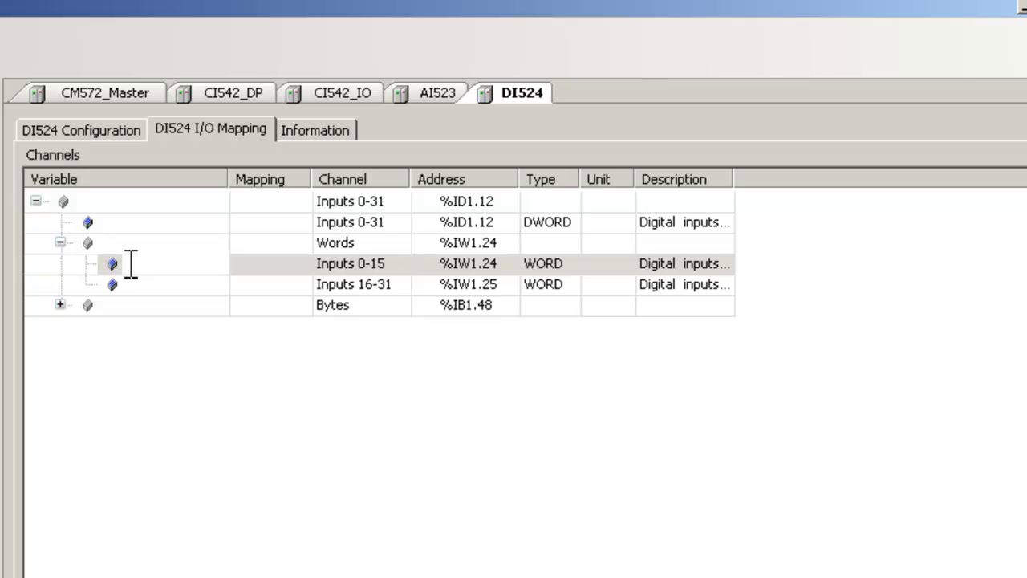
type("DI")
type("52")
type("4_")
type("DI")
type("0_1")
type("5")
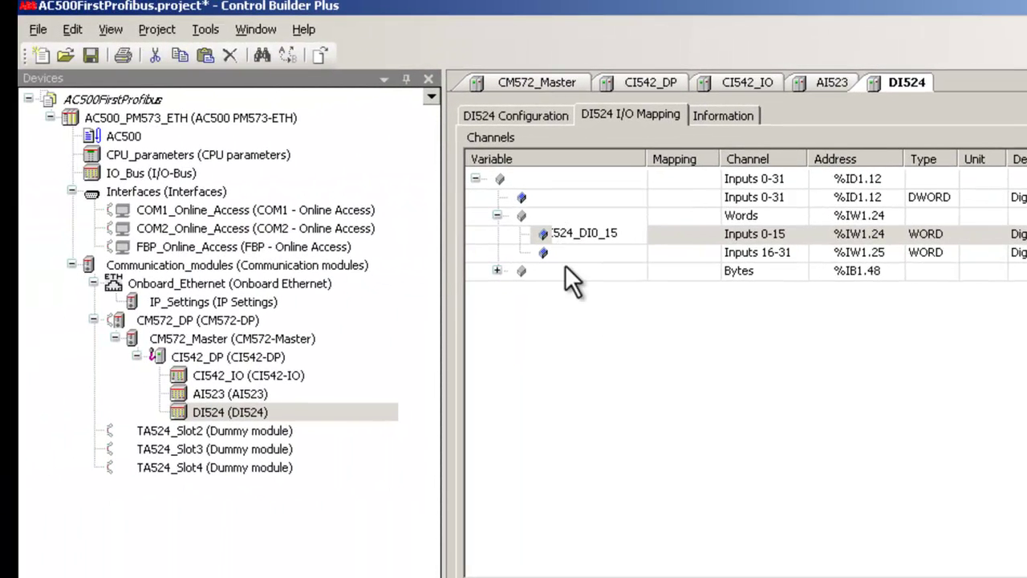
left_click(638, 353)
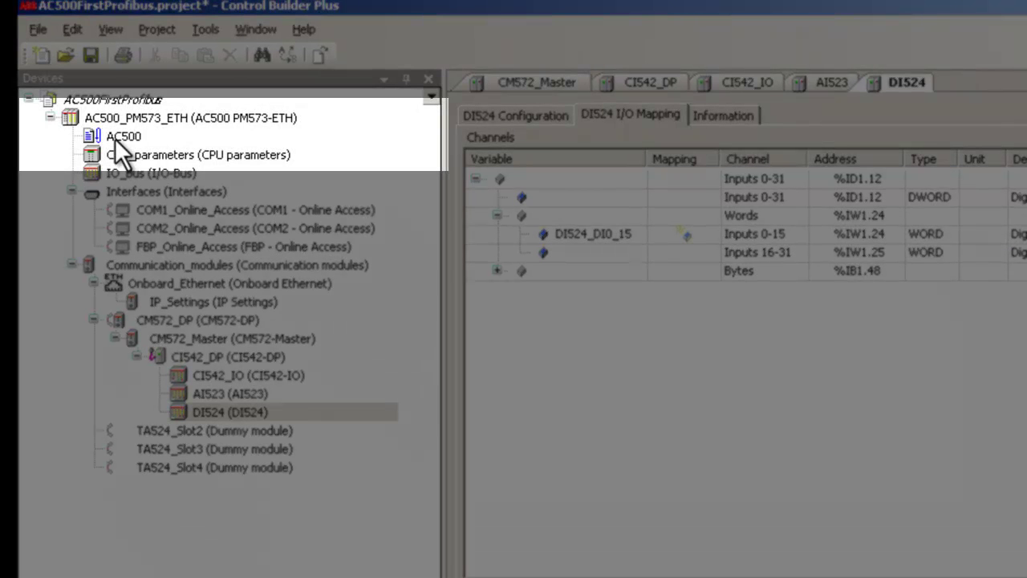
Step: Open the AC500 PLC program in CoDeSys V2.3, choosing Update for the configuration data
double_click(114, 138)
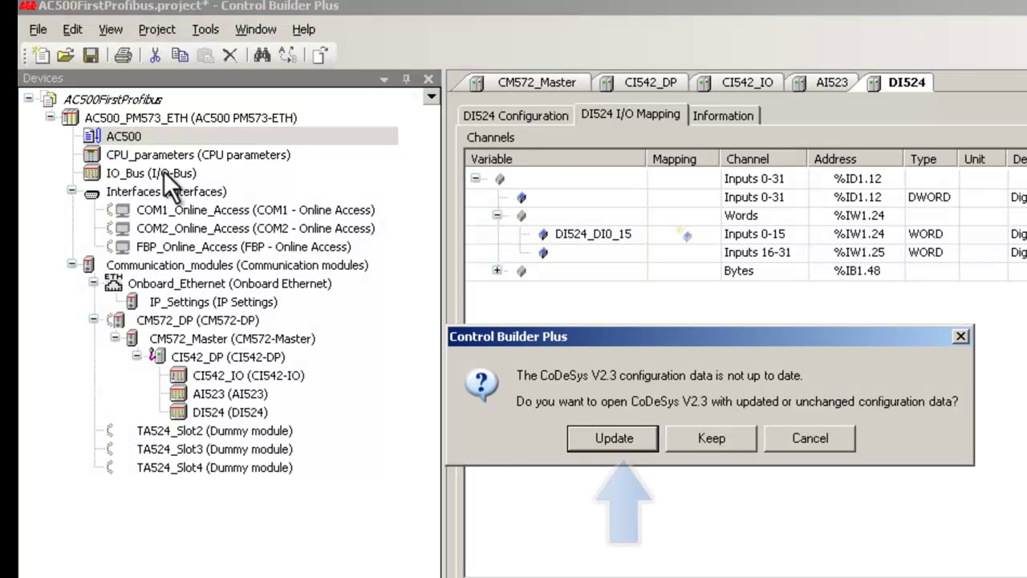
left_click(596, 445)
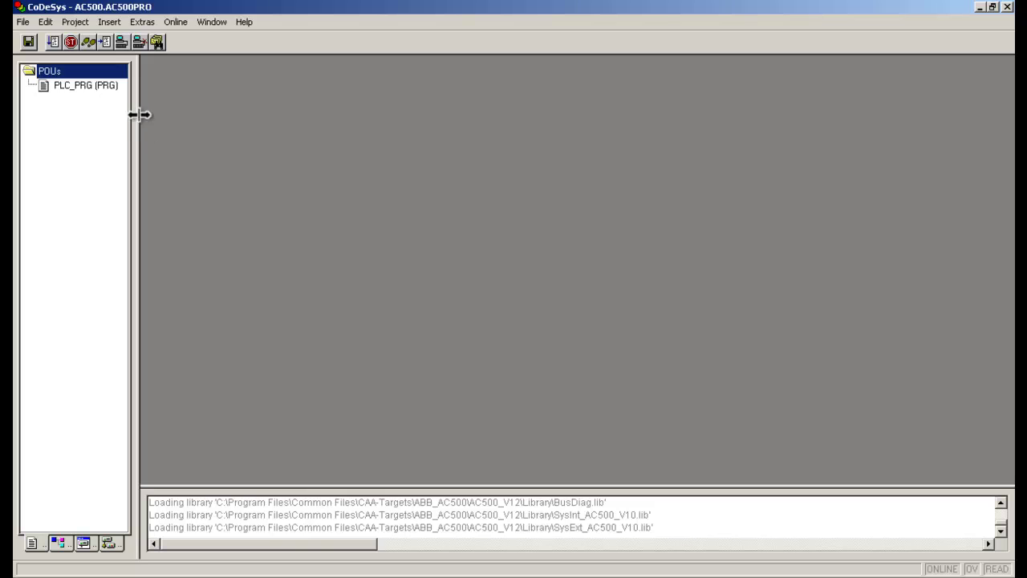
Step: Widen the tree pane and expand Resources > Global Variables down to CI542_DP's module mappings
left_click_drag(136, 113, 245, 120)
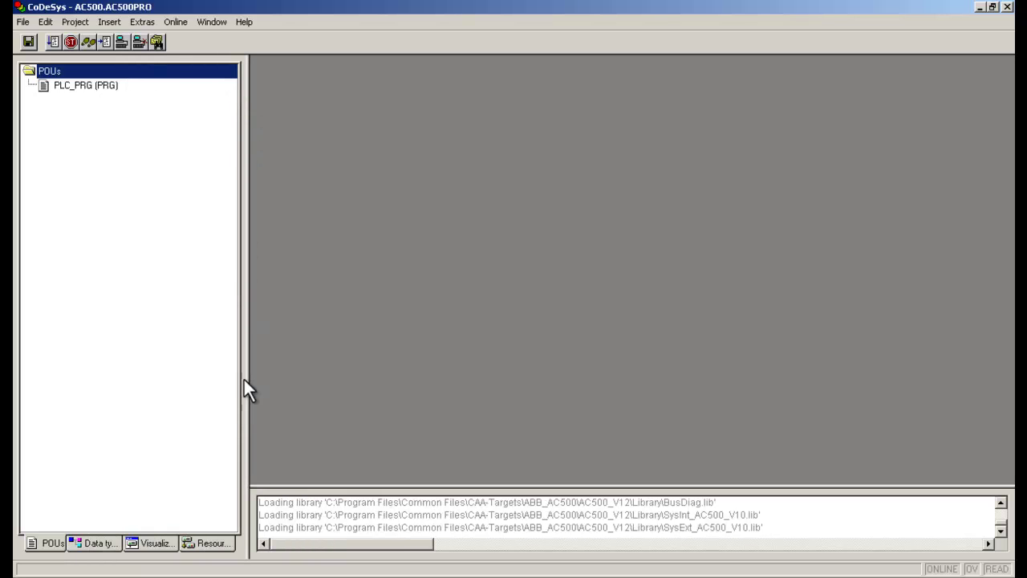
left_click(222, 543)
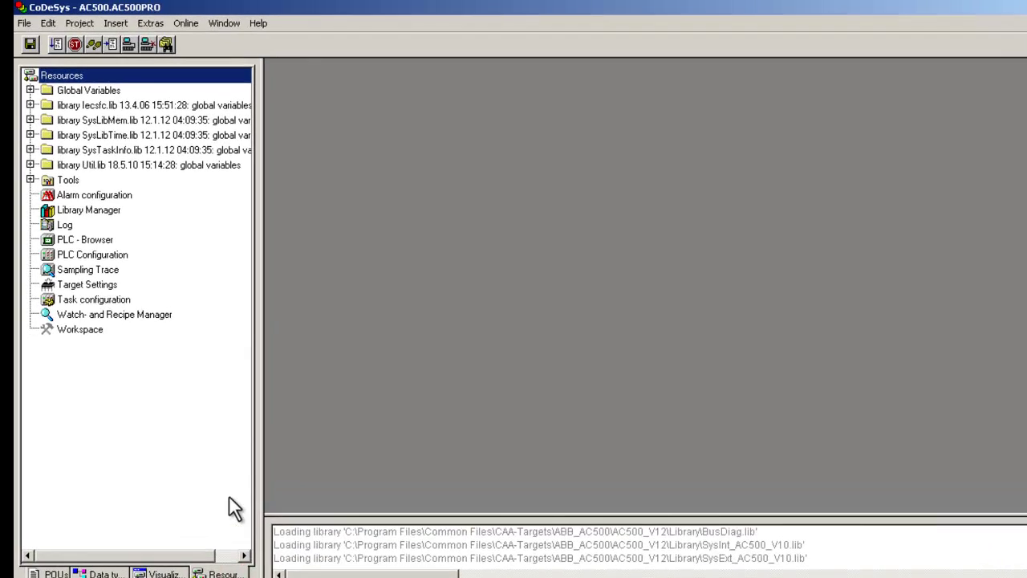
left_click(35, 108)
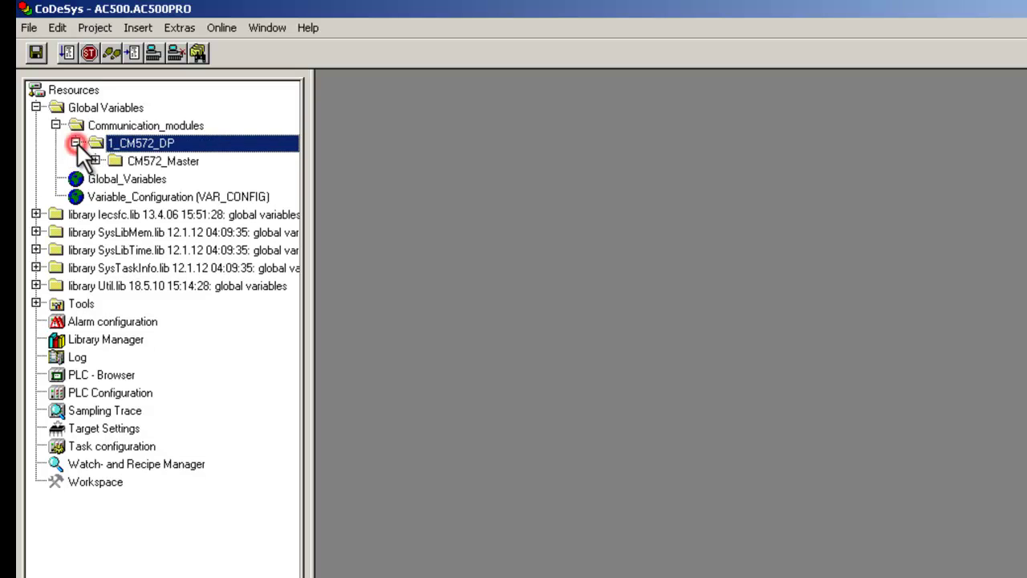
left_click(94, 160)
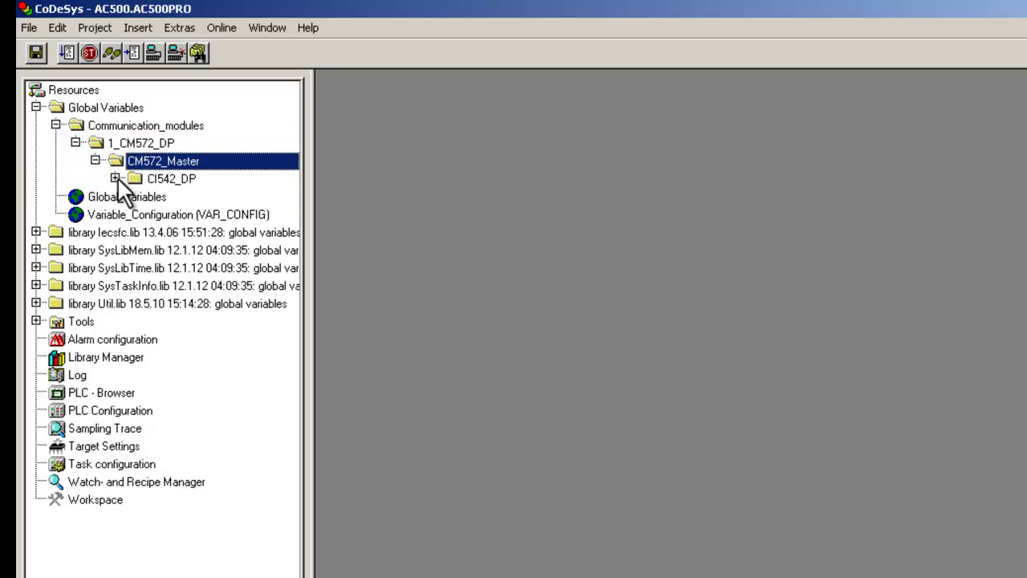
left_click(115, 178)
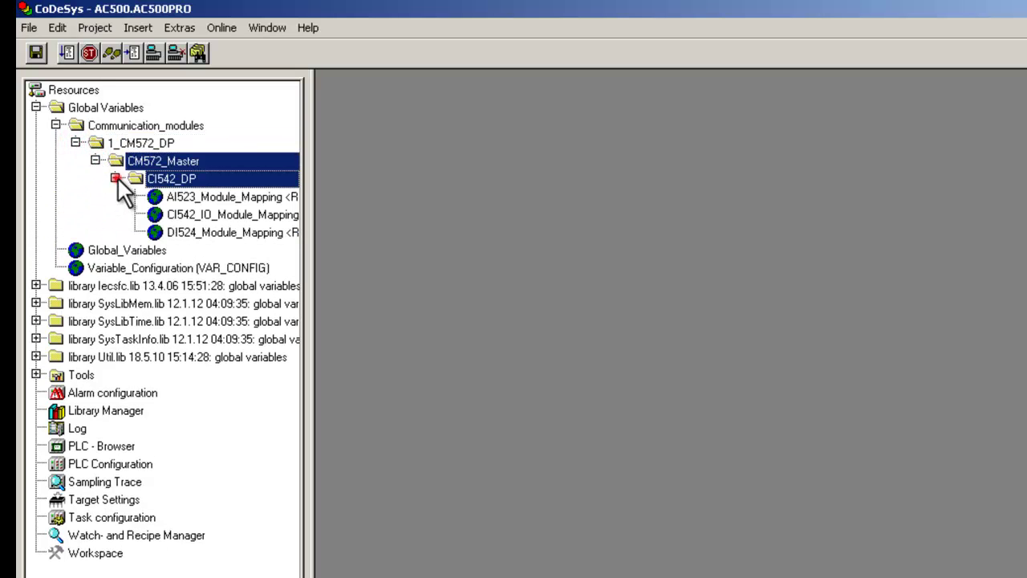
Step: Open the AI523, CI542_IO and DI524 Module_Mapping variable lists, then return to POUs
double_click(201, 198)
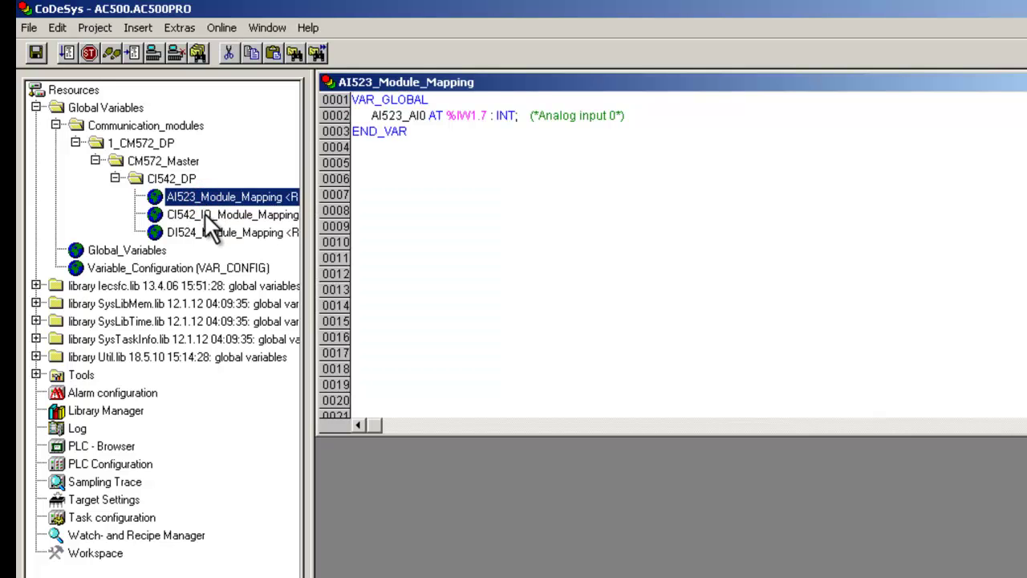
double_click(204, 214)
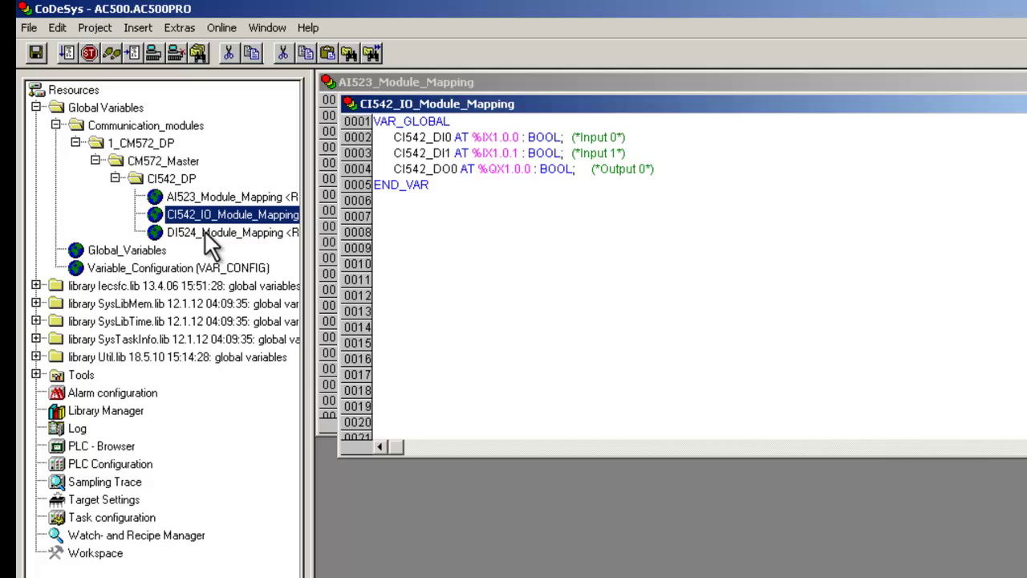
double_click(204, 230)
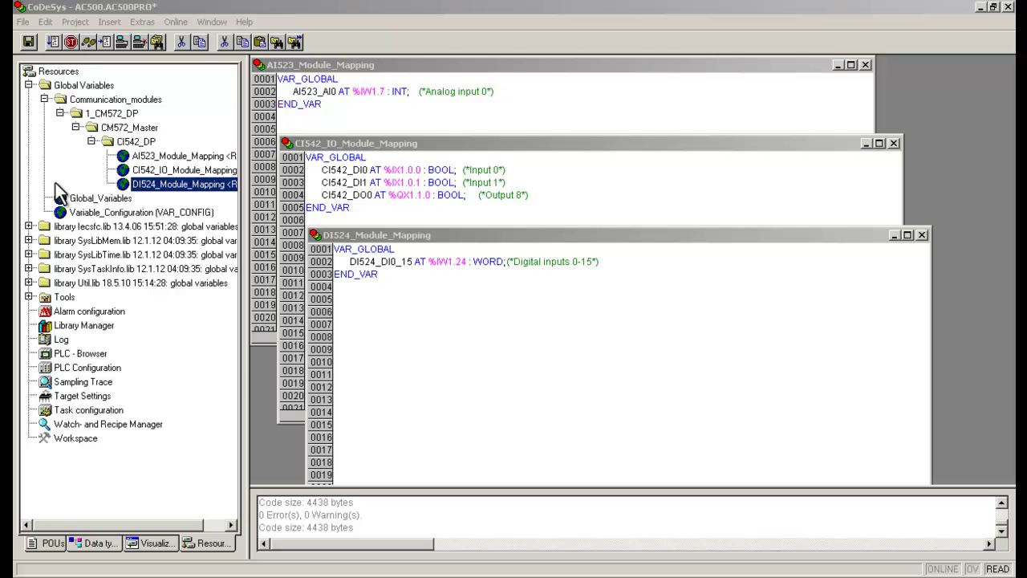
left_click(48, 543)
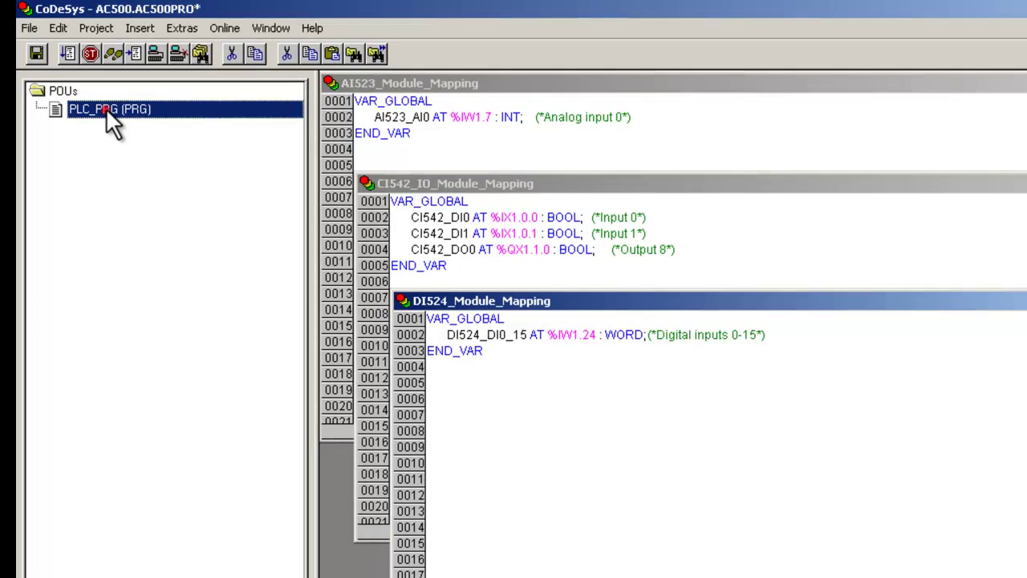
Step: Open PLC_PRG and maximize its editor to show the CI542_DO0 and iAnalogueValue assignments
double_click(93, 96)
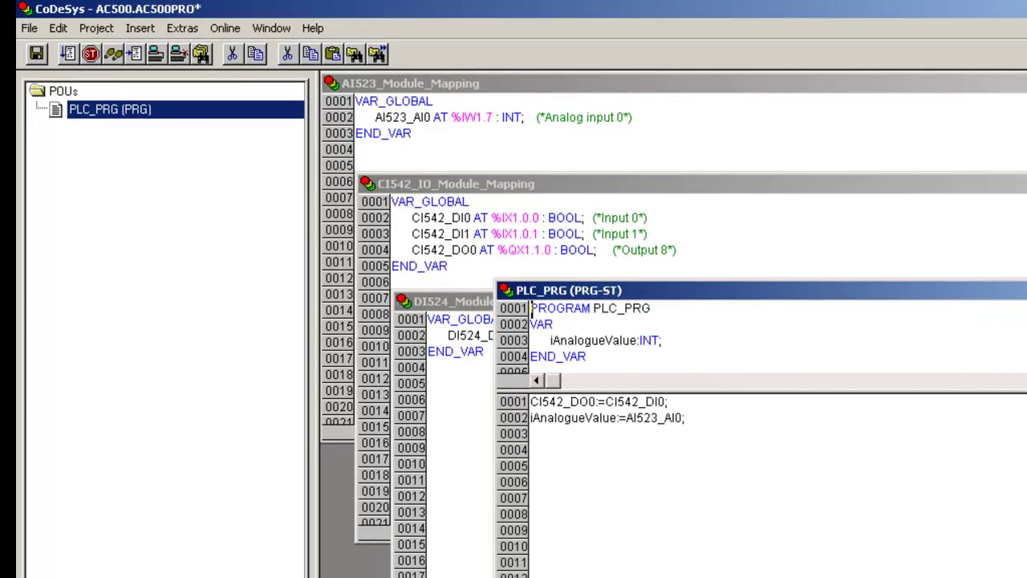
key("ctrl+F10")
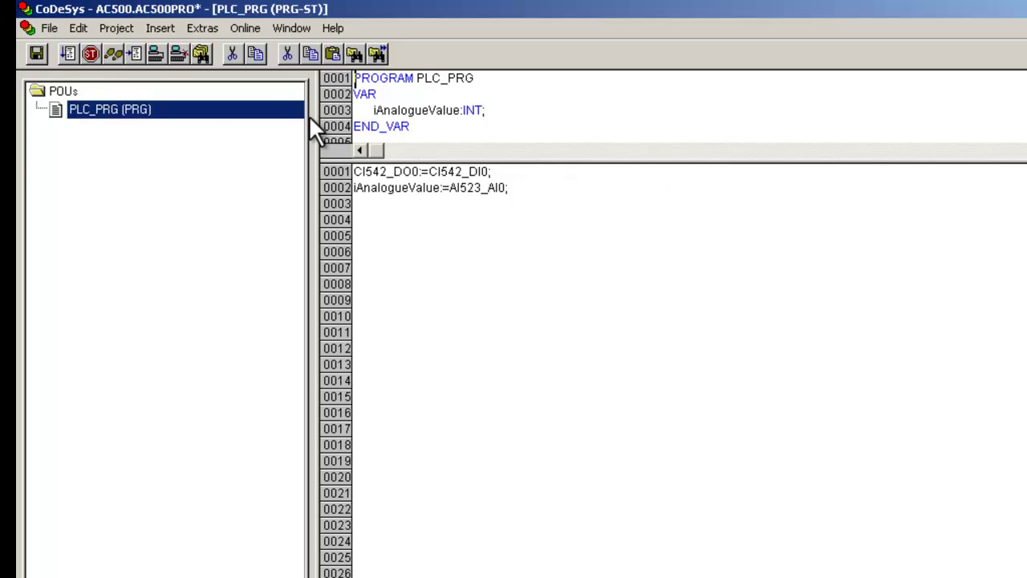
Step: Log in to the PLC online through Online > Login
left_click(248, 28)
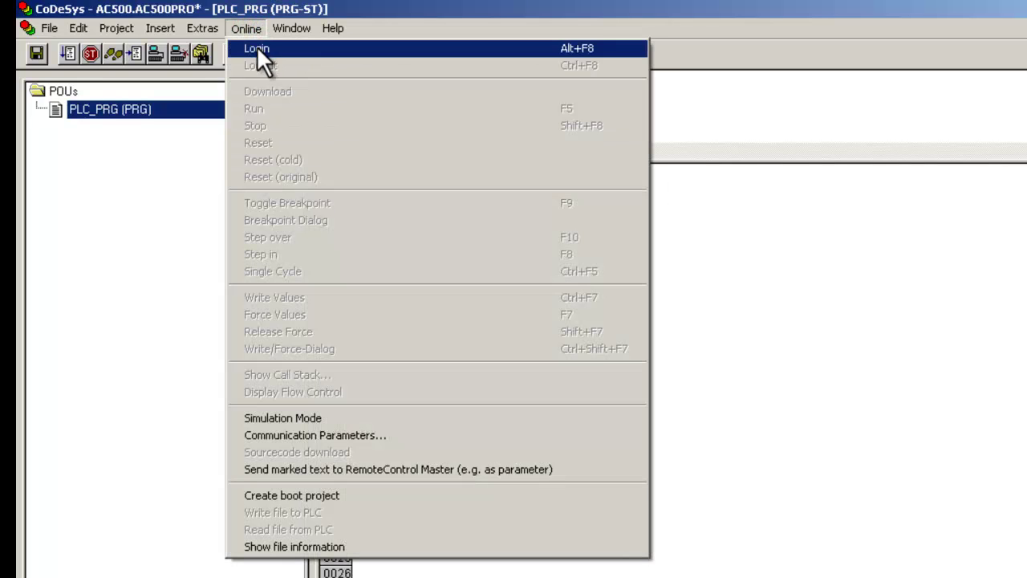
left_click(258, 50)
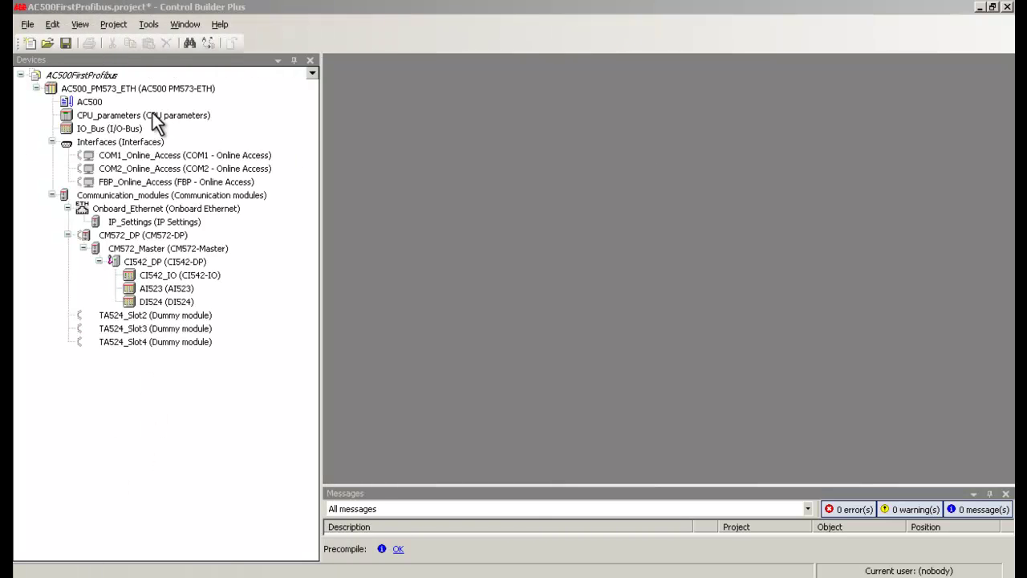
Step: Log in online to the AC500_PM573_ETH controller from its context menu
left_click(150, 90)
right_click(150, 91)
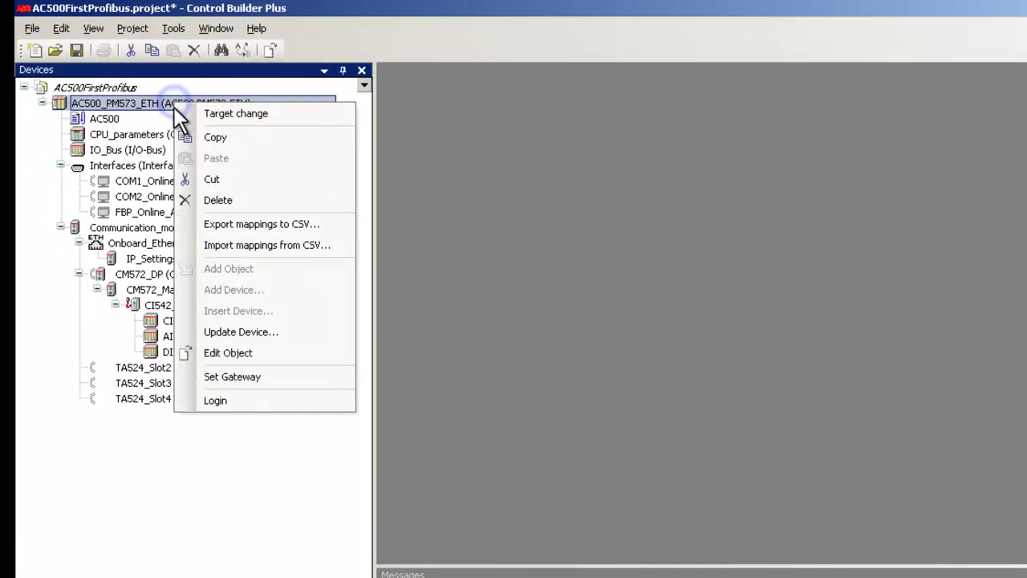
left_click(225, 404)
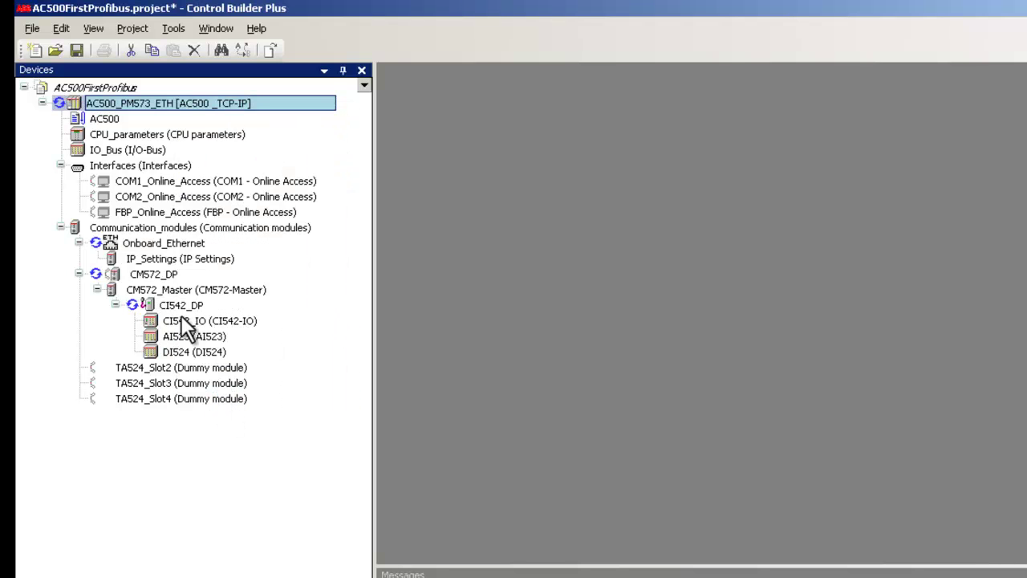
Step: Check the CM572_DP Bus Diagnosis and Station Diagnosis, showing station 2 active
double_click(163, 277)
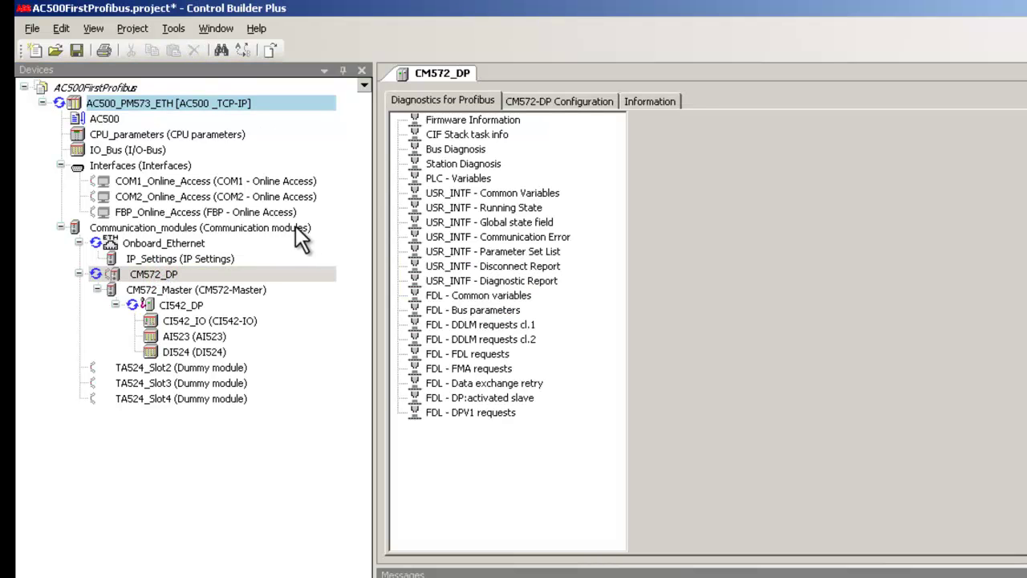
left_click(454, 149)
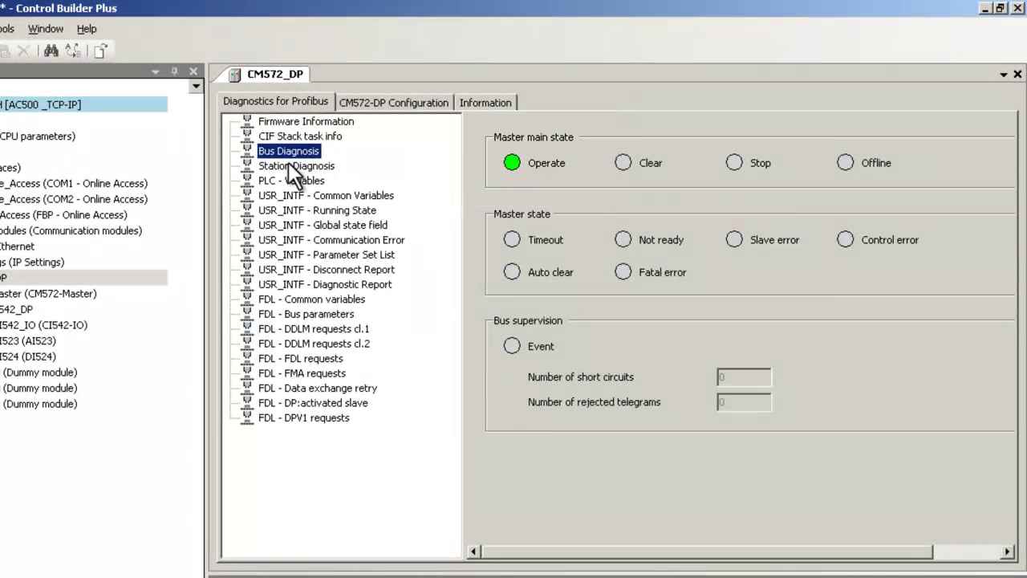
left_click(288, 165)
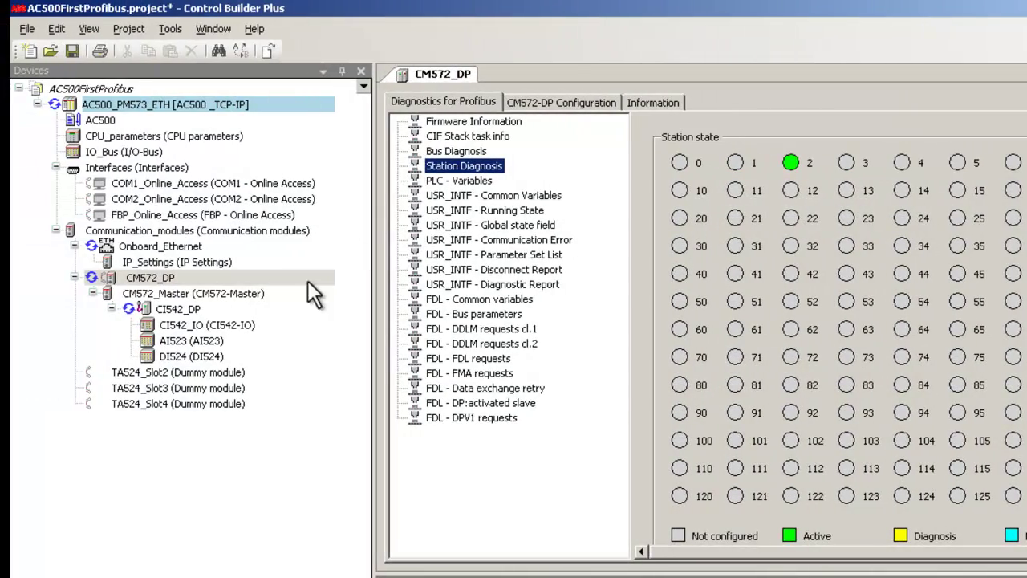
Step: Open the CI542_DP Slave diagnosis page and tick Enable Profibus Slave diagnosis
left_click(189, 309)
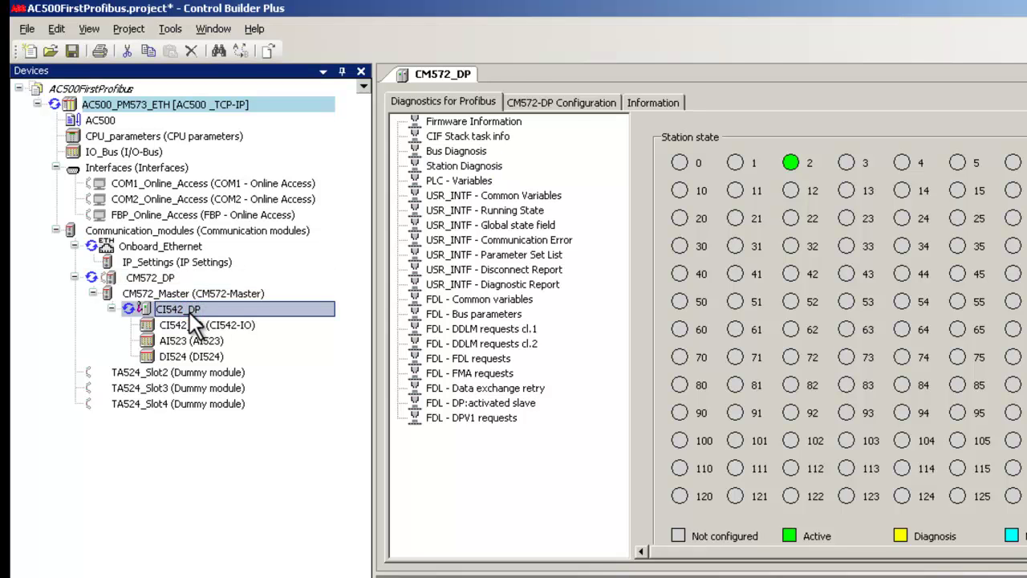
double_click(190, 311)
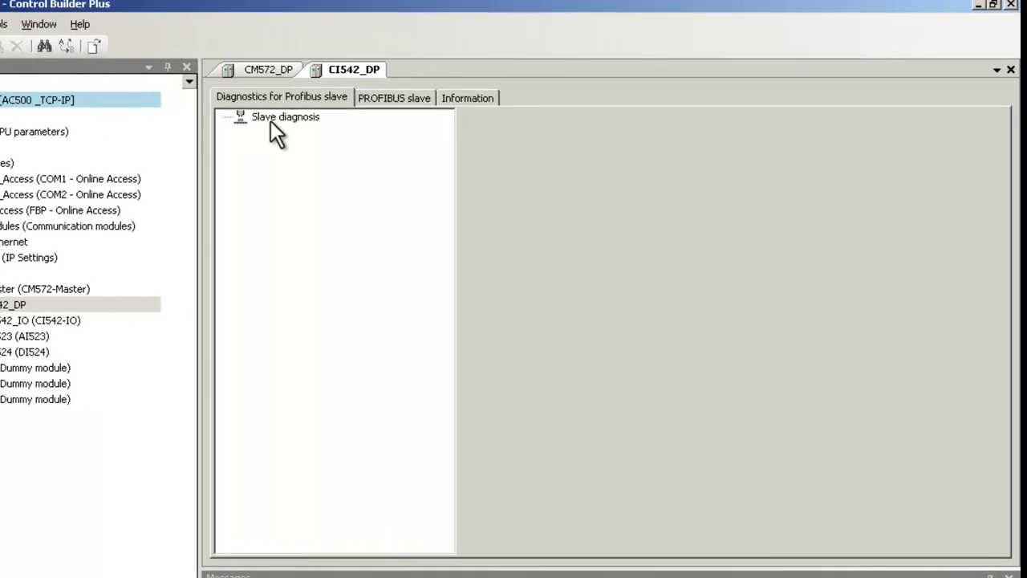
left_click(444, 122)
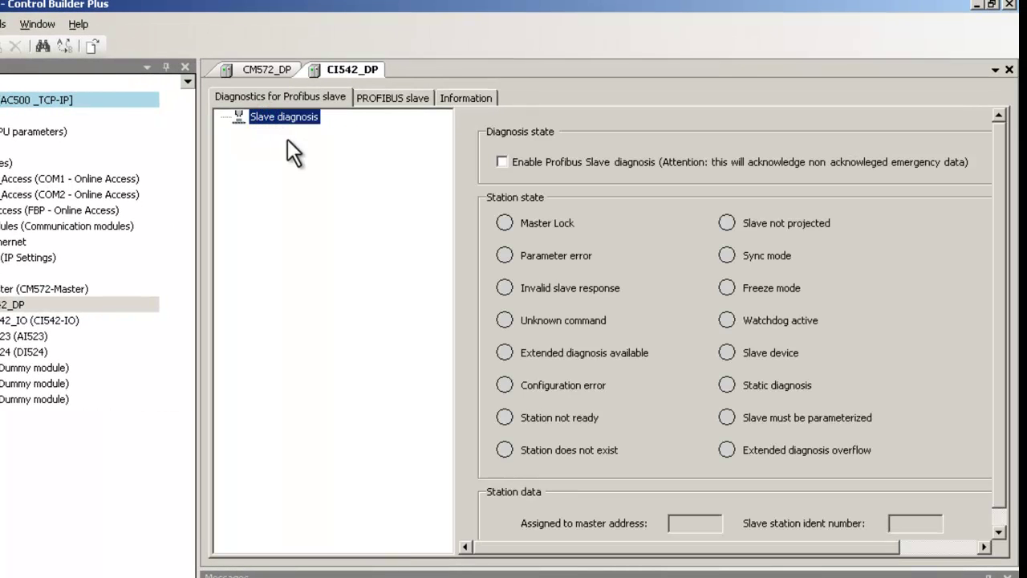
left_click(502, 161)
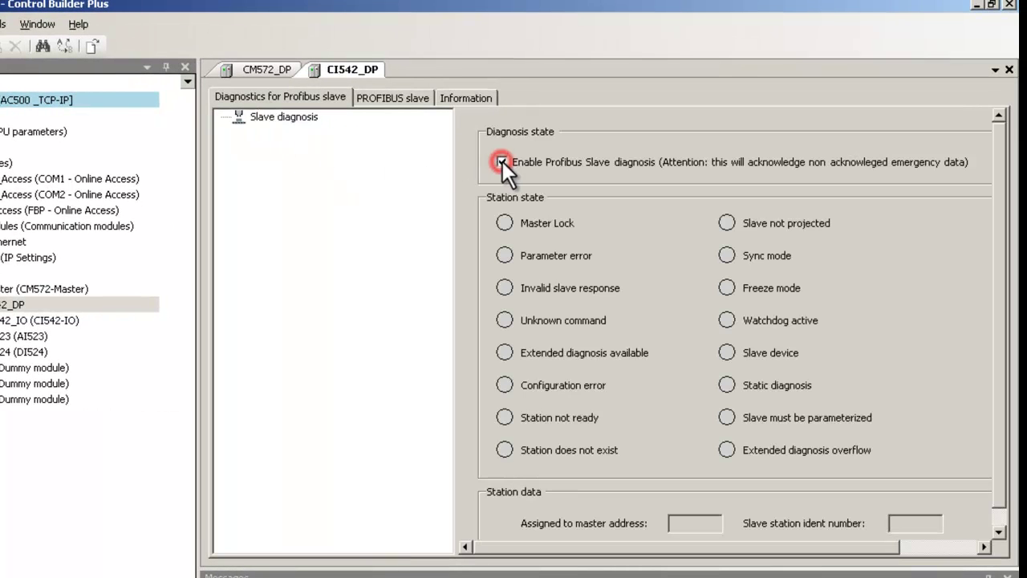